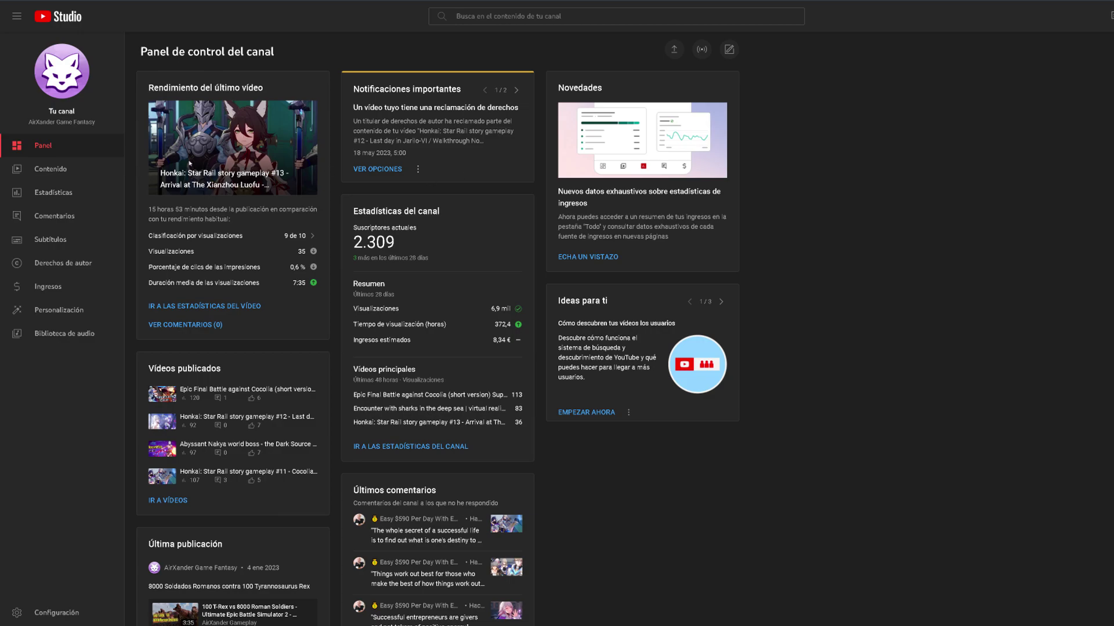
- Open the Honkai: Star Rail story gameplay #17 video in the video editor and start trimming it
left_click(45, 169)
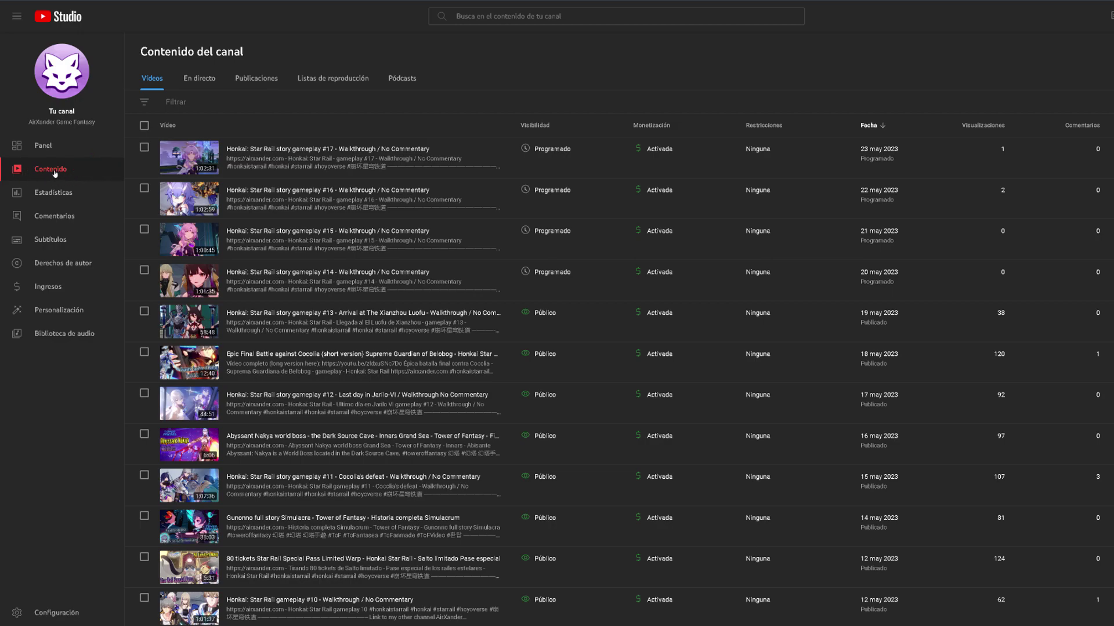
left_click(184, 159)
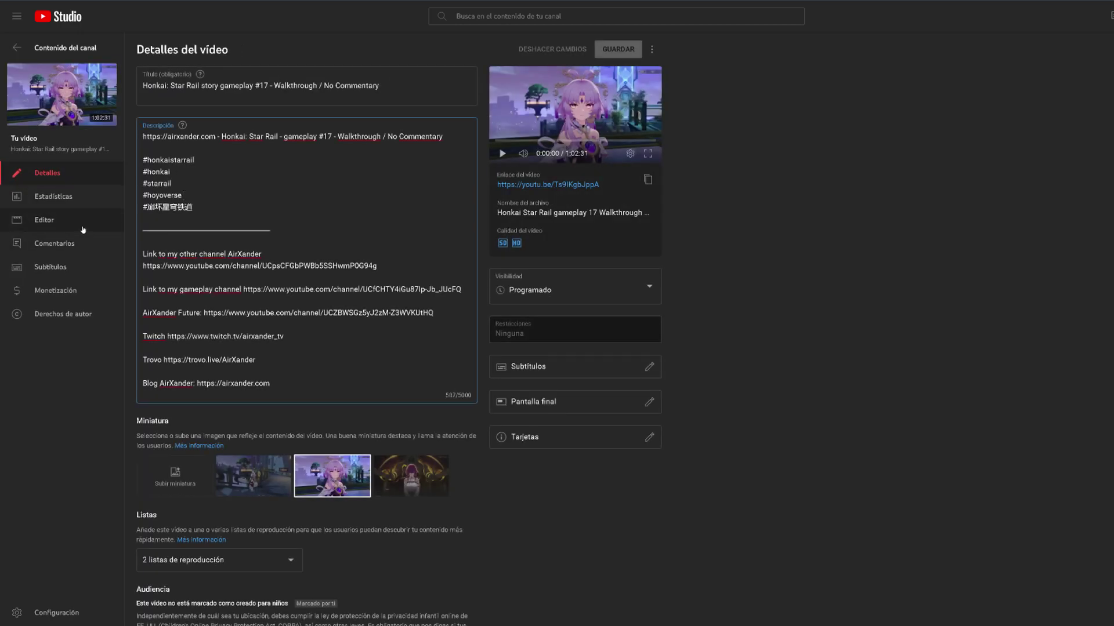
left_click(49, 222)
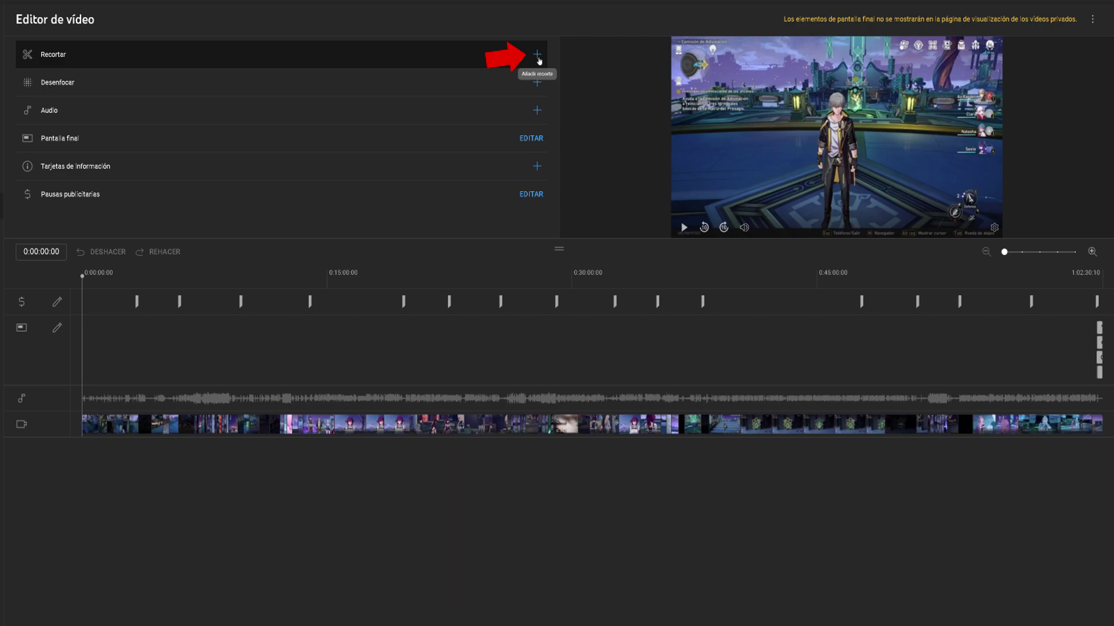
left_click(537, 57)
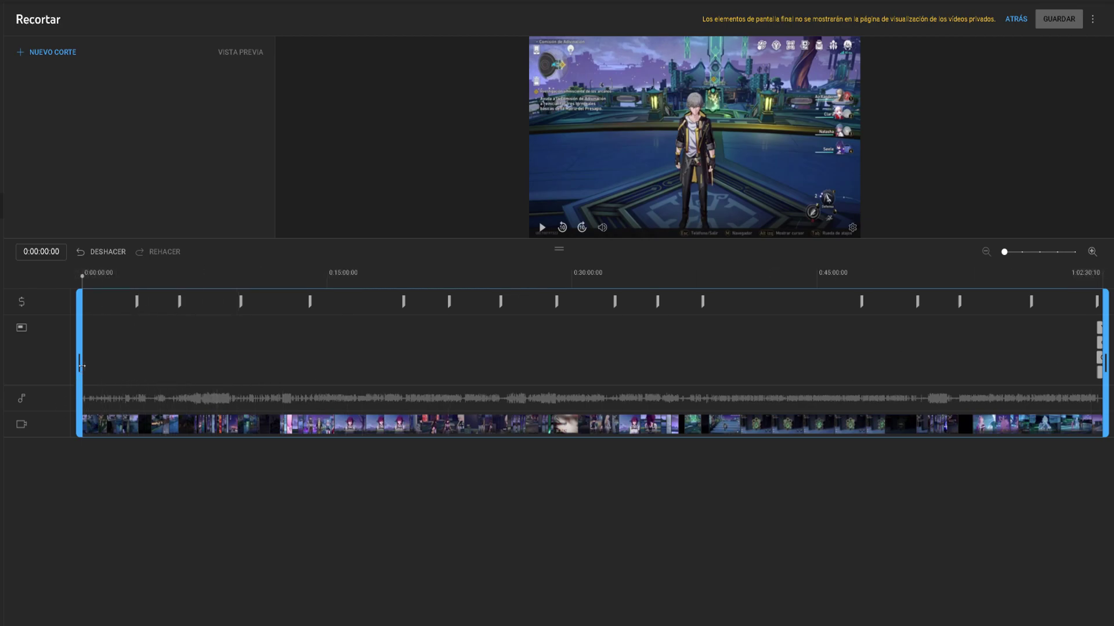
- Try trimming the video's start to about 0:39:08 and its end to about 0:53:32, restoring each edge to full length
left_click_drag(81, 365, 720, 373)
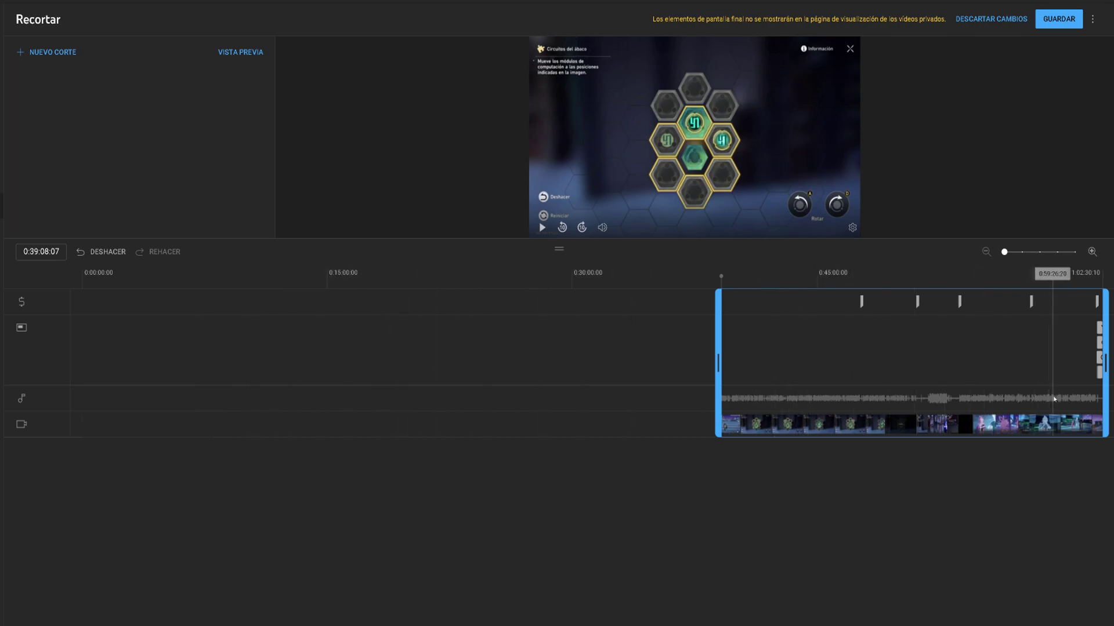
left_click_drag(719, 366, 80, 365)
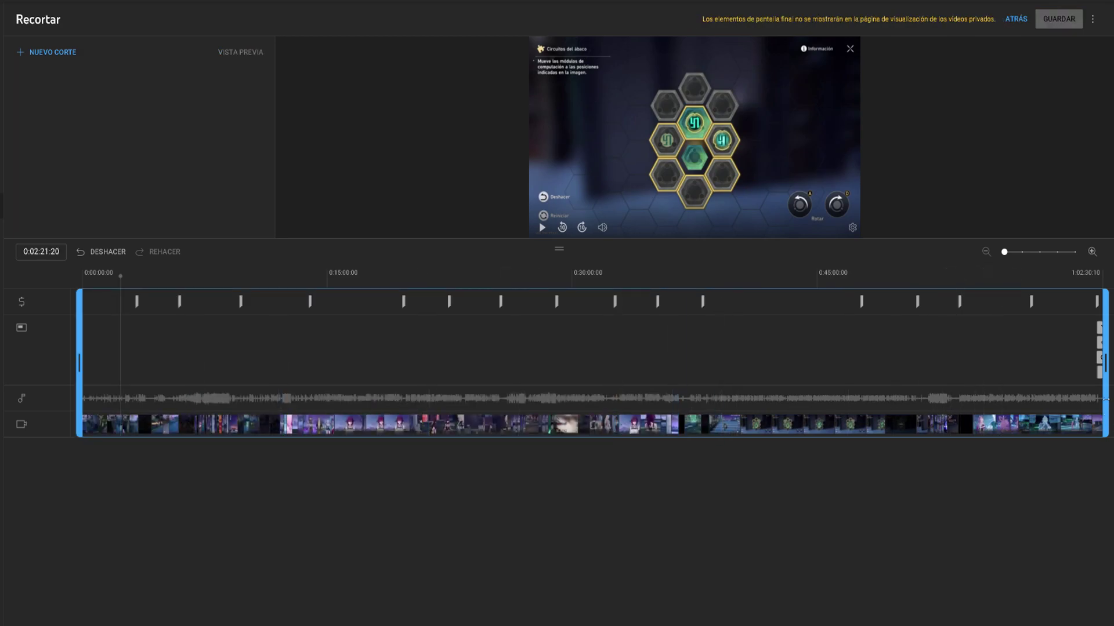
left_click(1103, 383)
left_click_drag(1104, 383, 958, 382)
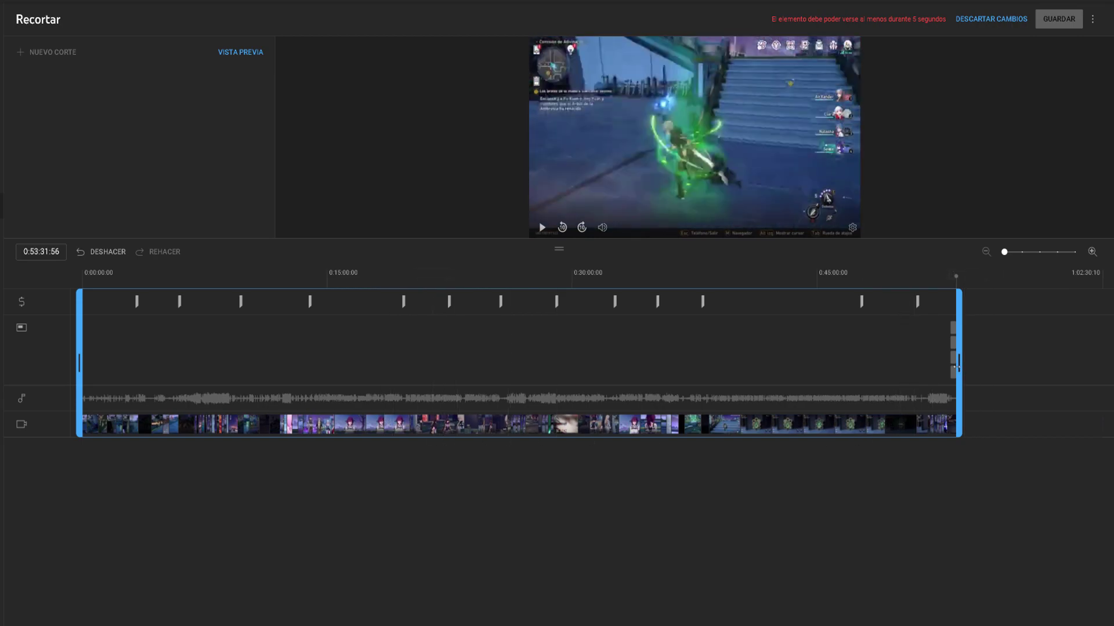
left_click_drag(958, 364, 1104, 364)
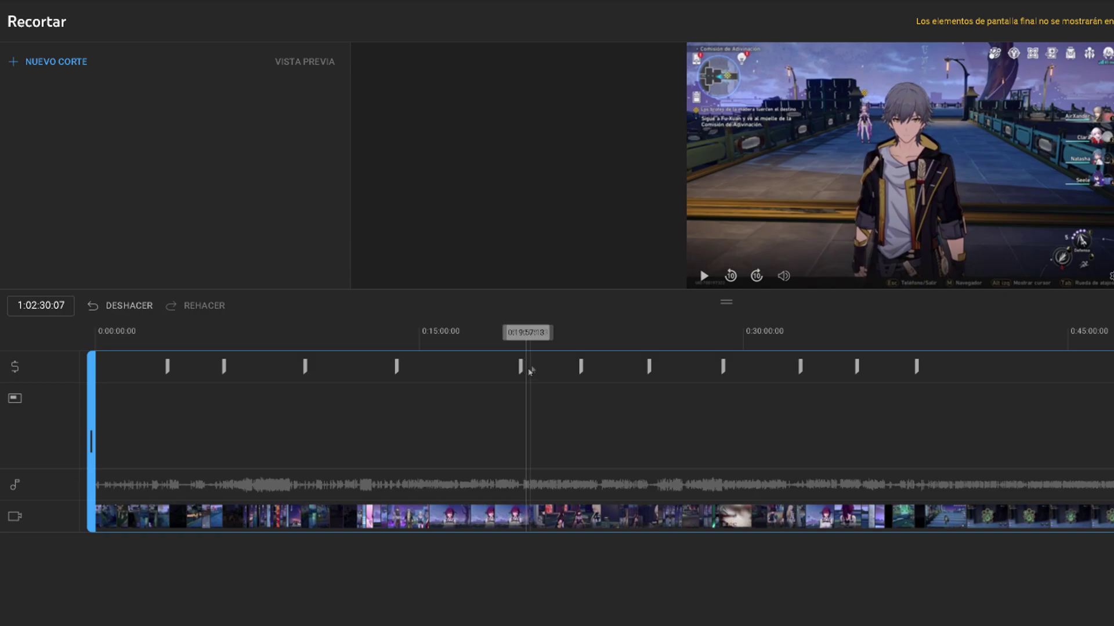
- Add a new cut and adjust its edges to span about 0:08:18 to 0:15:55
left_click(673, 336)
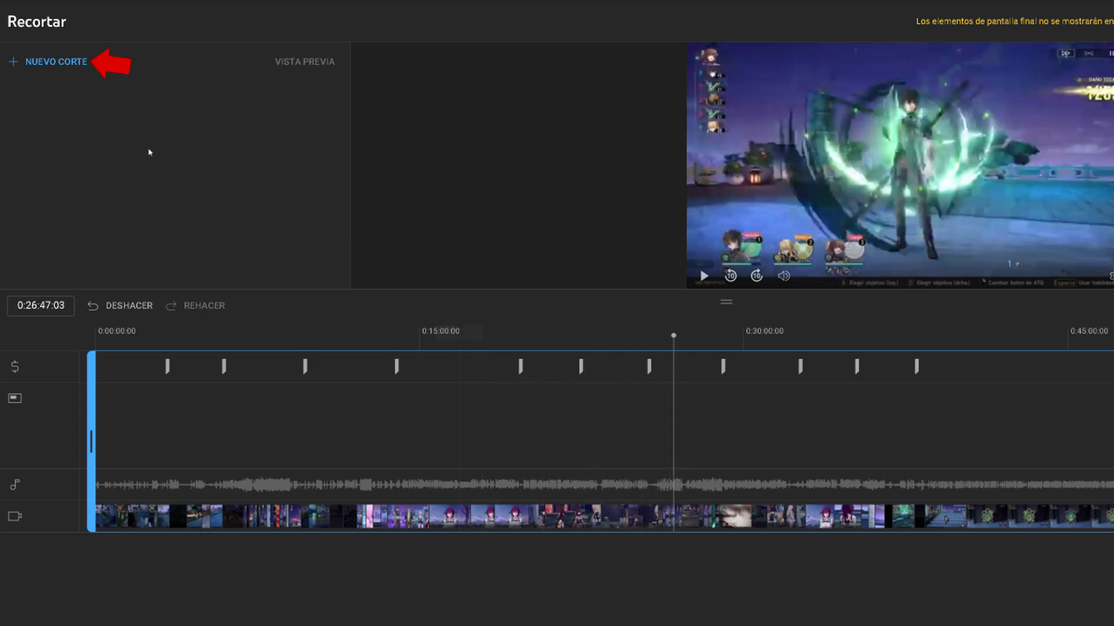
left_click(73, 68)
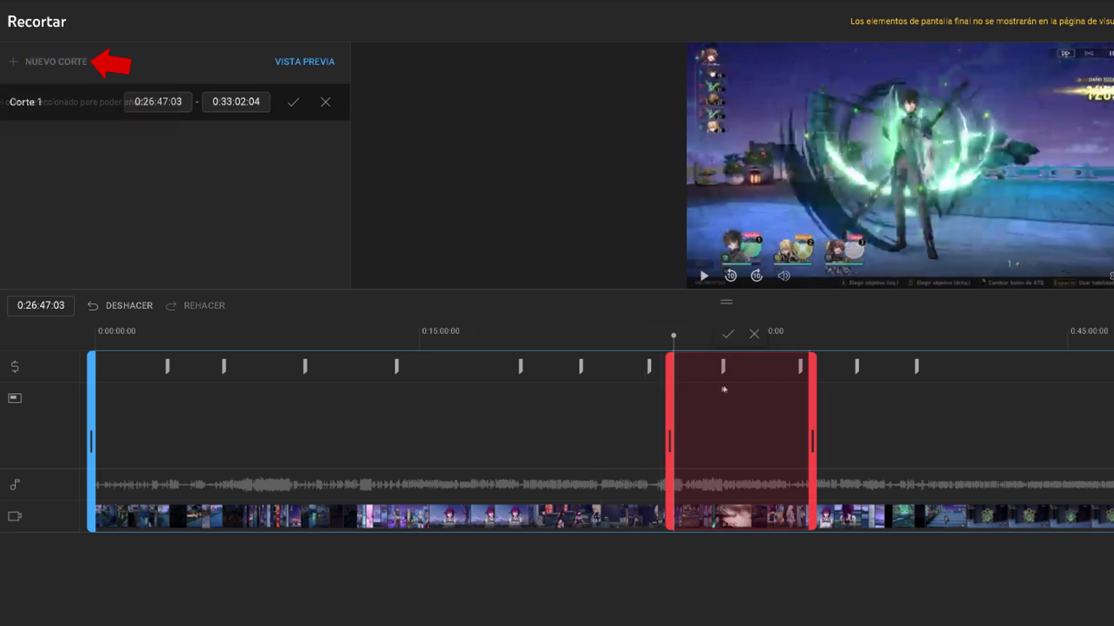
left_click_drag(811, 433, 970, 435)
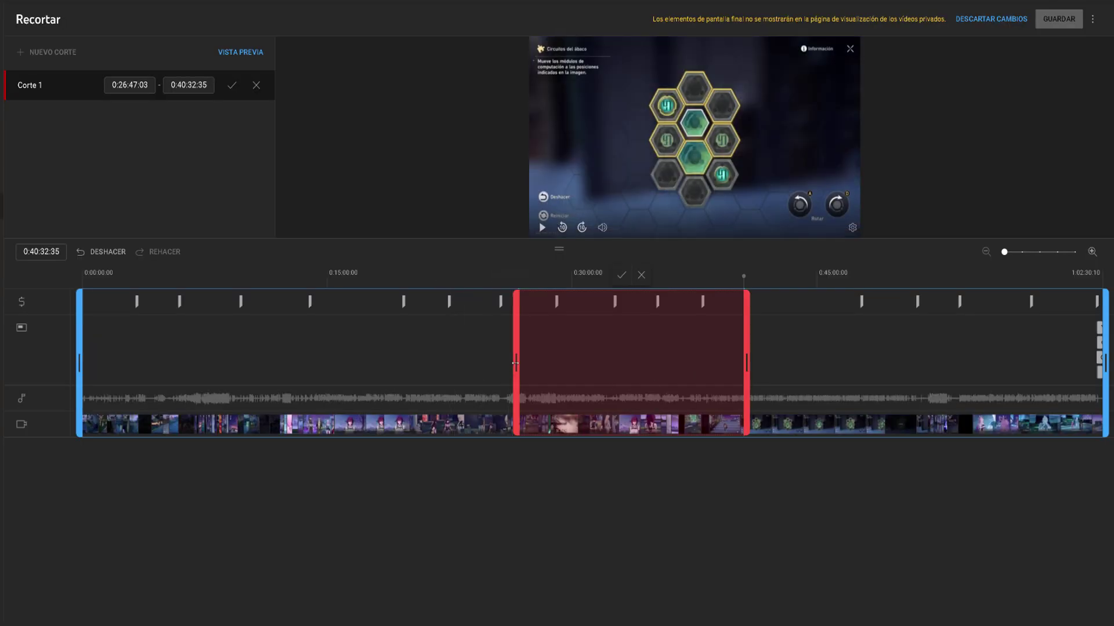
left_click_drag(515, 363, 361, 363)
left_click_drag(747, 360, 434, 359)
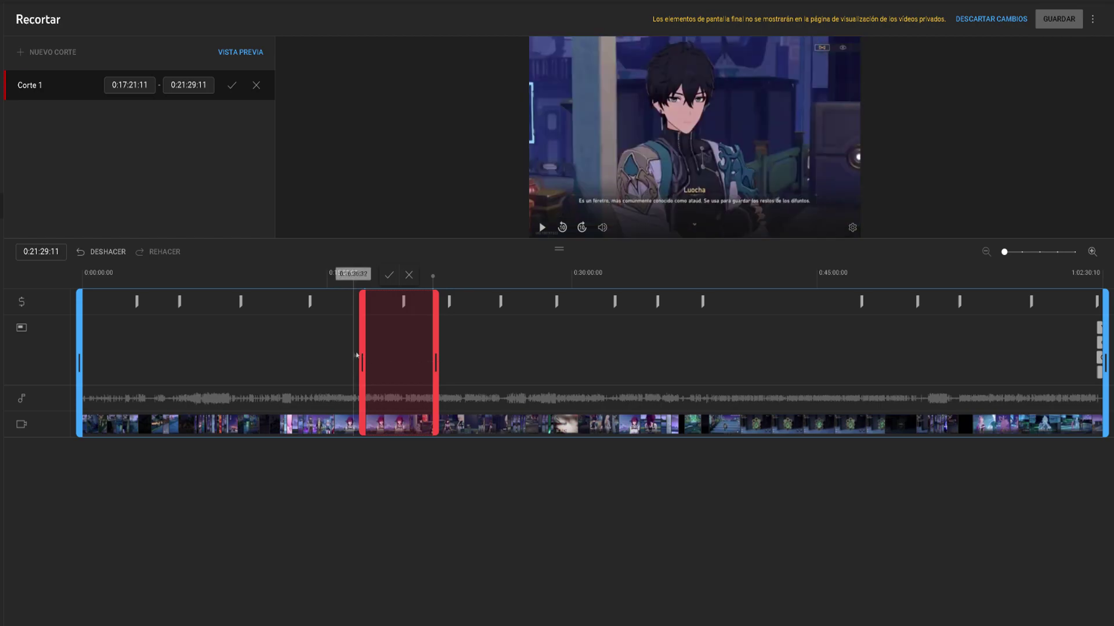
left_click_drag(362, 359, 215, 354)
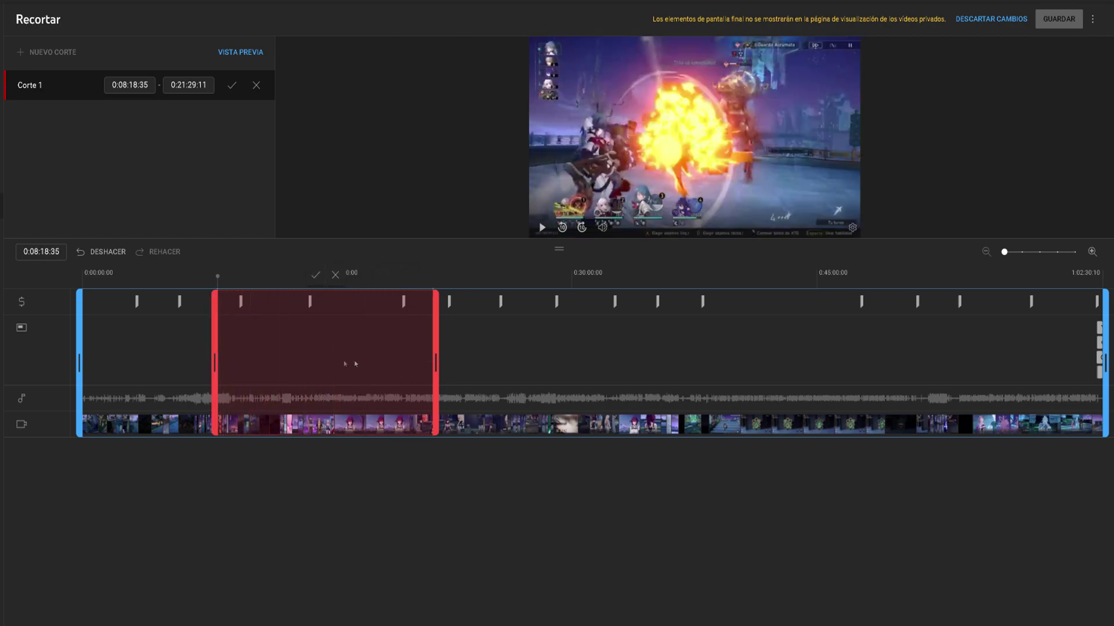
left_click_drag(437, 353, 346, 352)
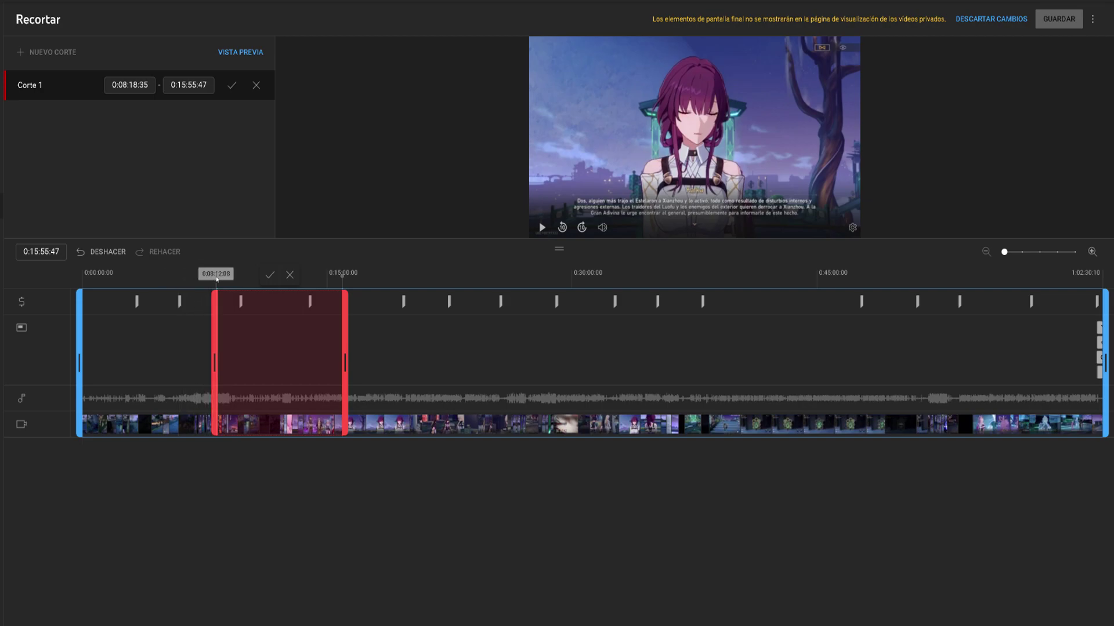
- Preview playback across the first cut from just before its start, and apply the cut
left_click(217, 278)
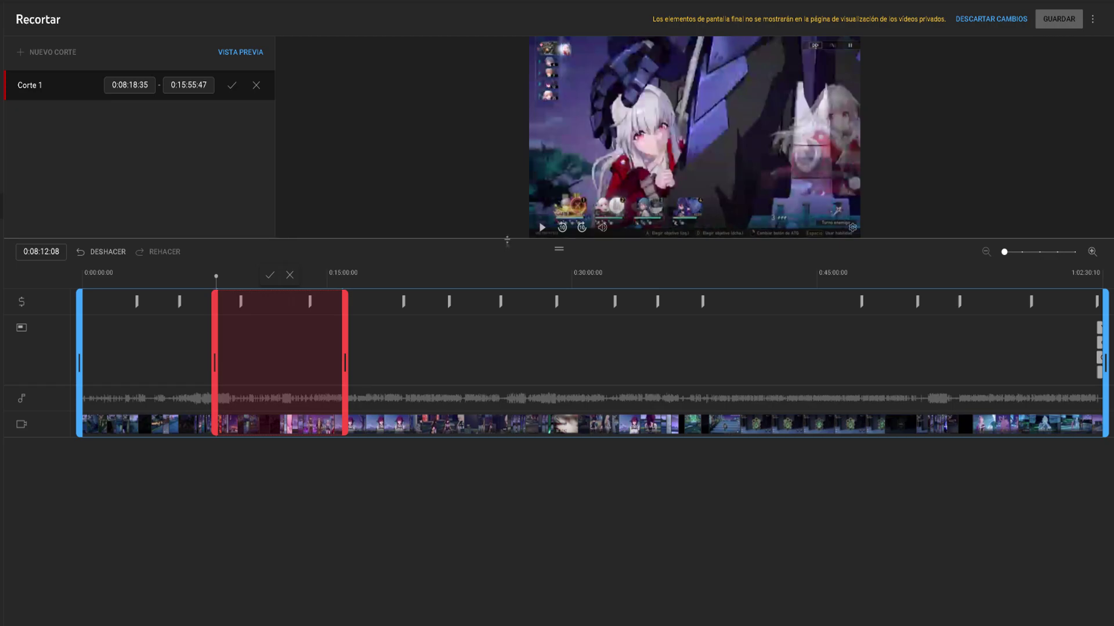
left_click(540, 228)
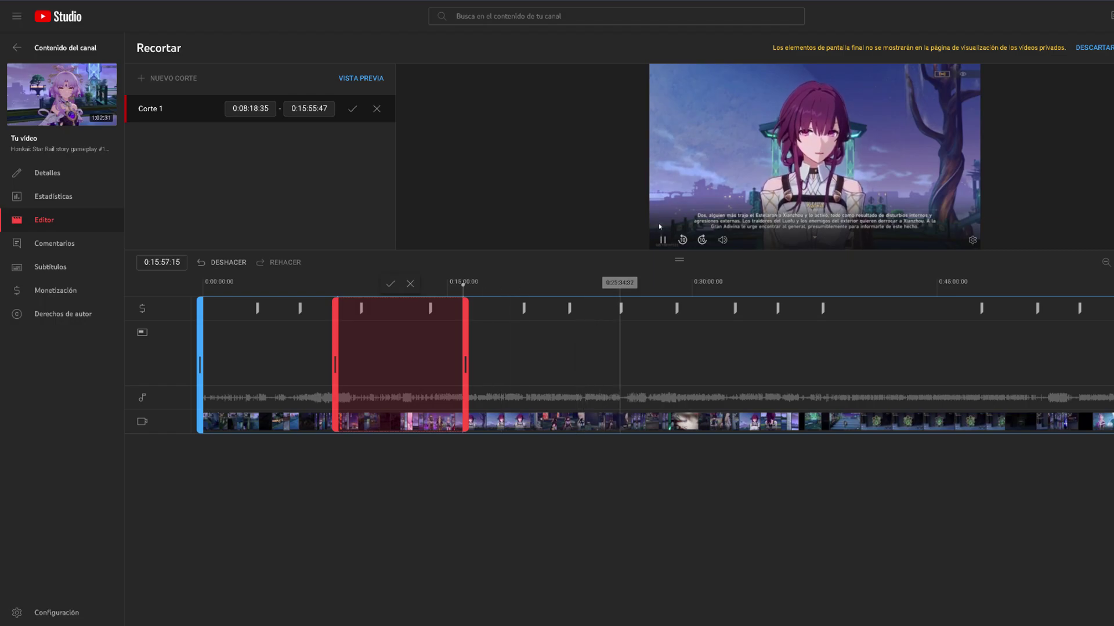
left_click(661, 240)
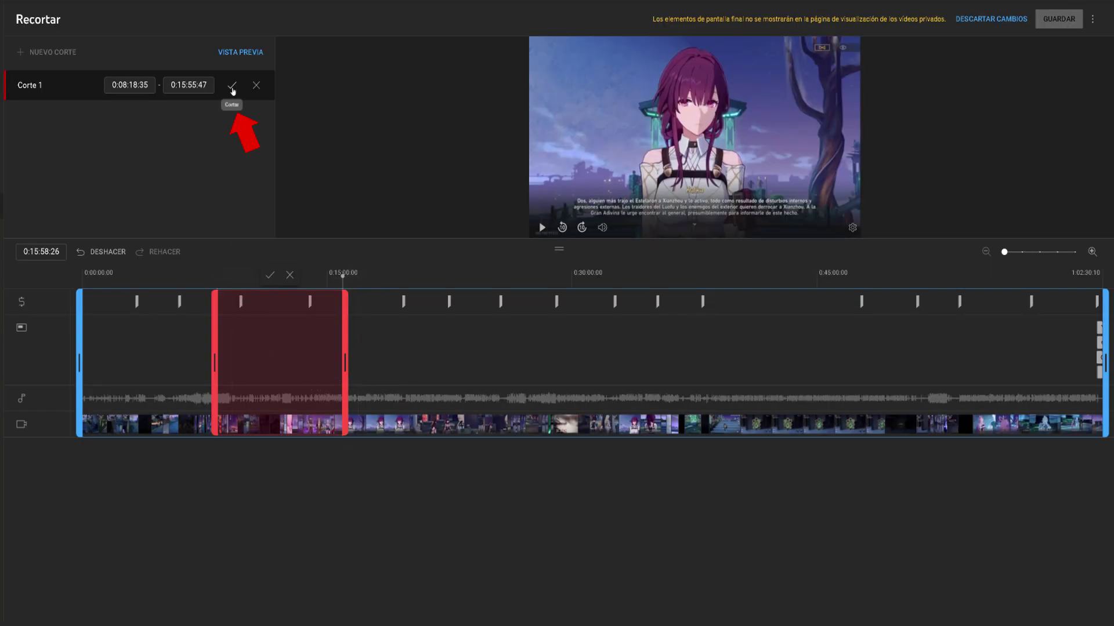
left_click(230, 88)
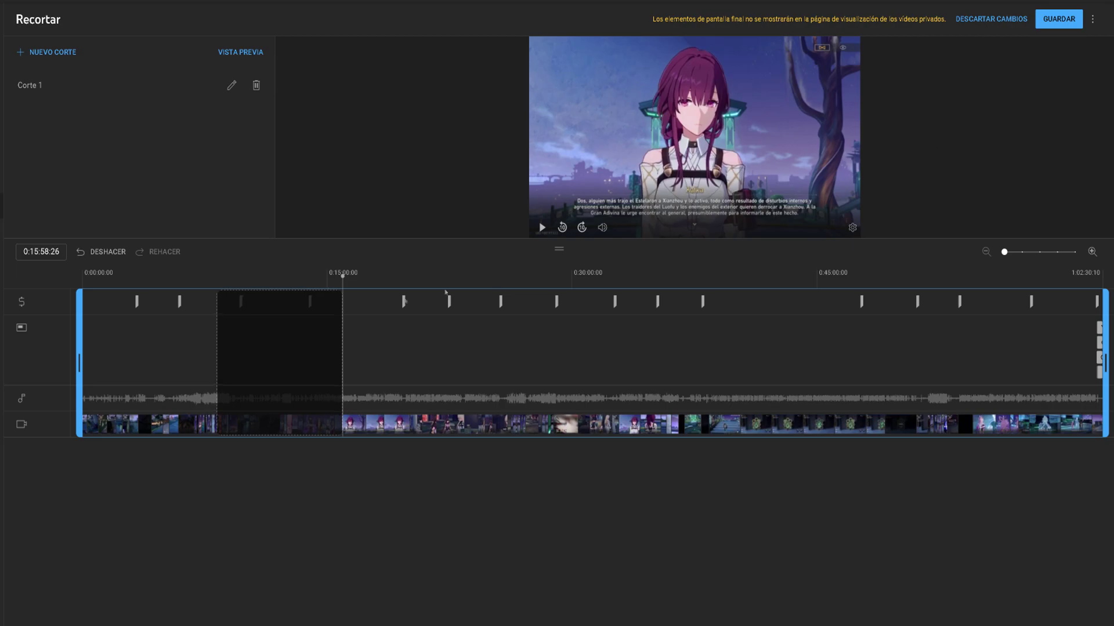
- Add a second cut, adjust it to span about 0:38:36 to 0:46:09, and apply it
left_click(500, 279)
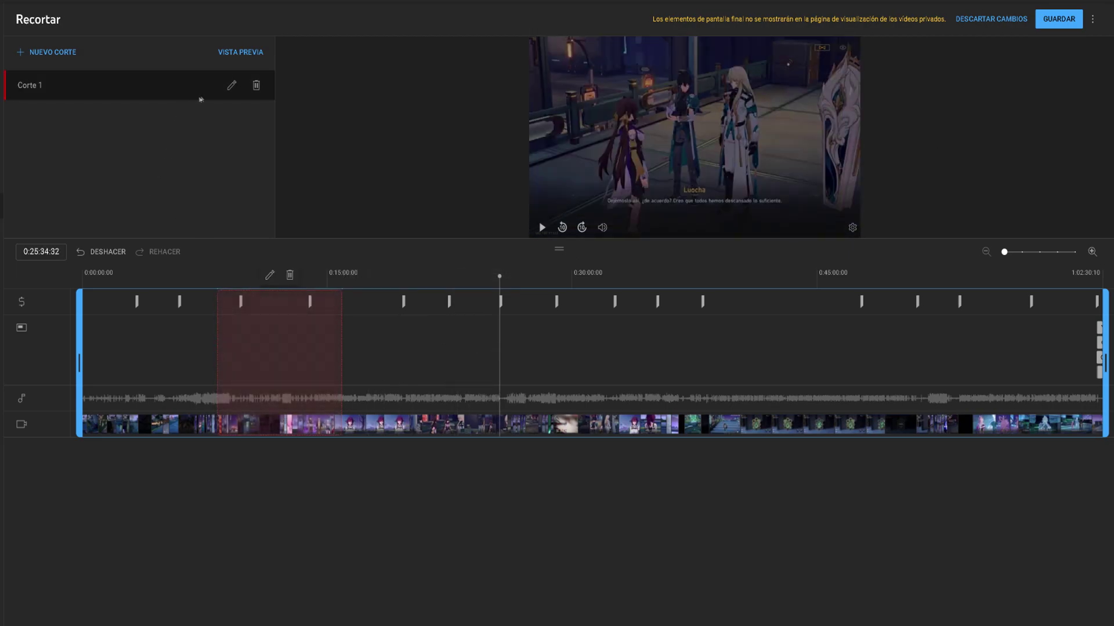
left_click(54, 53)
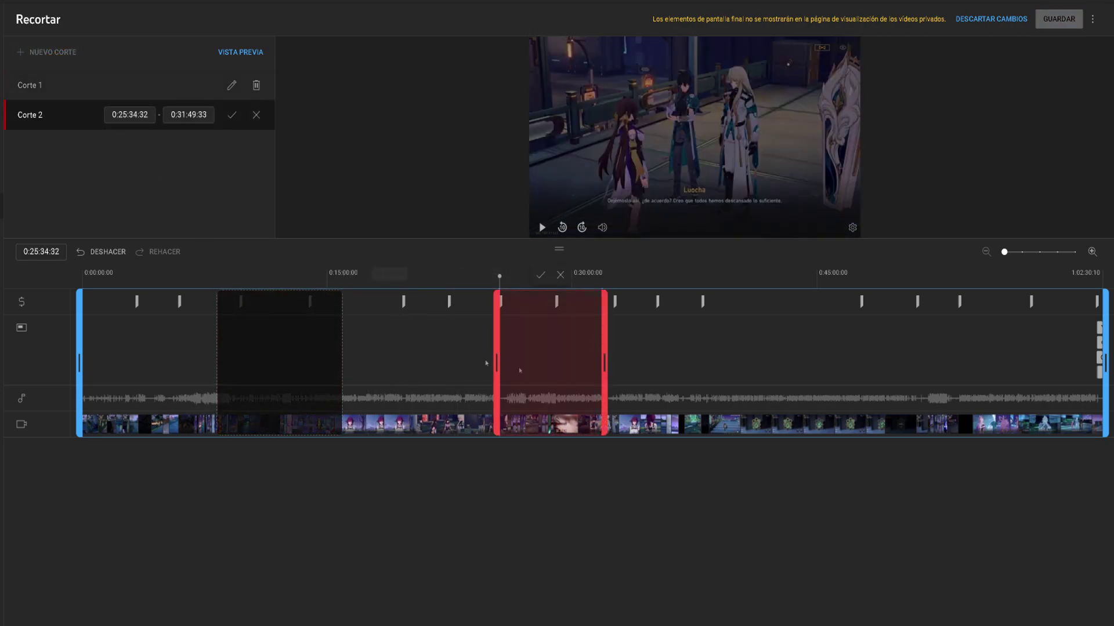
left_click(805, 373)
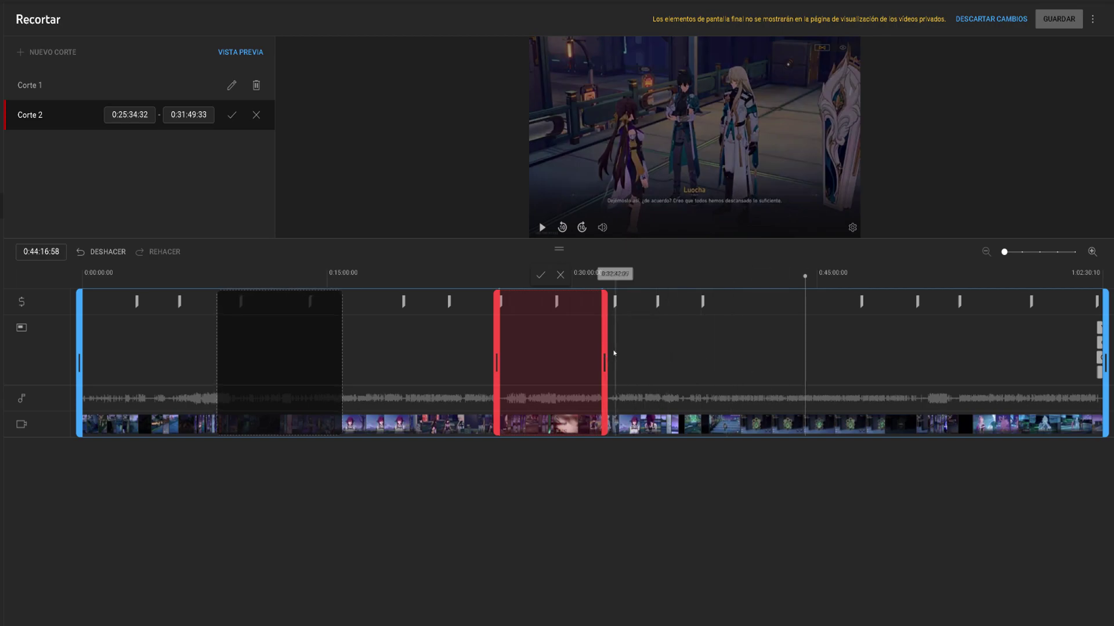
left_click_drag(605, 363, 838, 363)
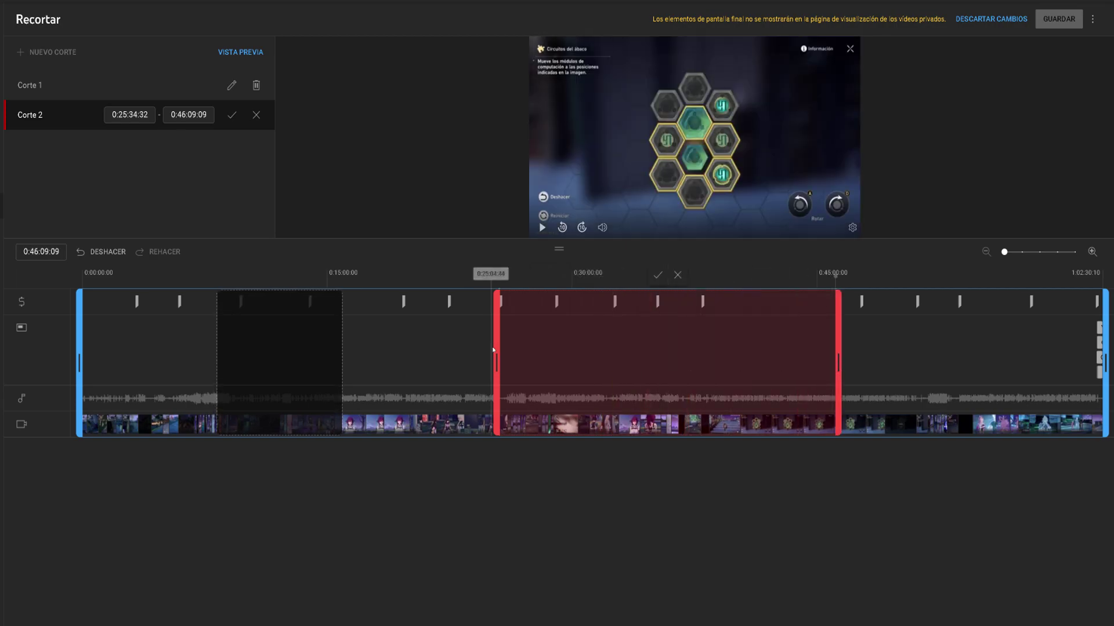
left_click_drag(504, 355, 717, 356)
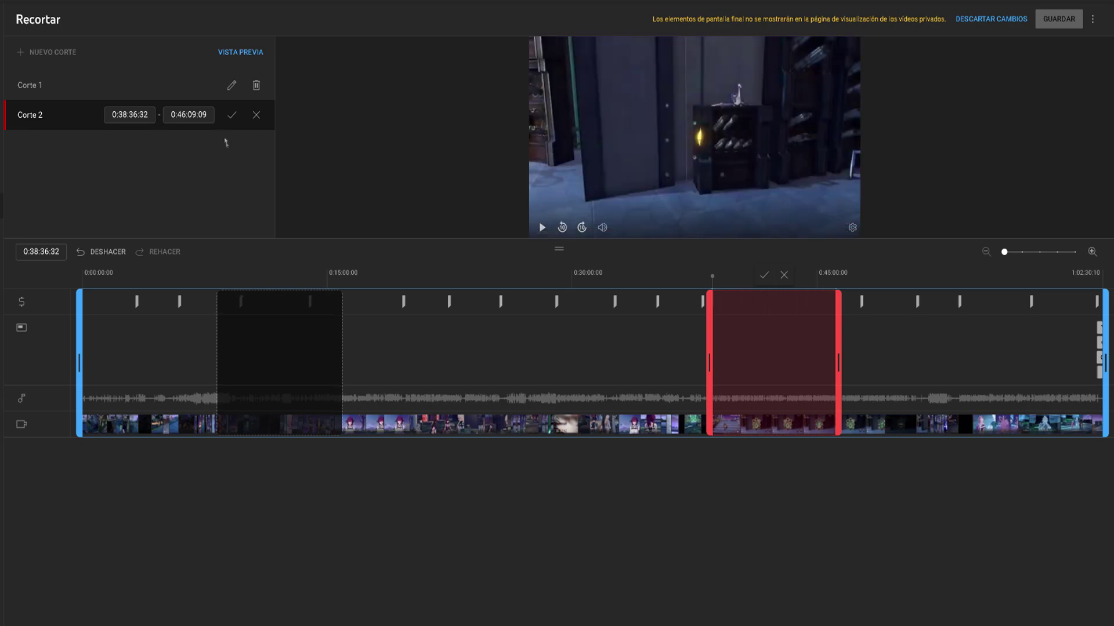
left_click(232, 116)
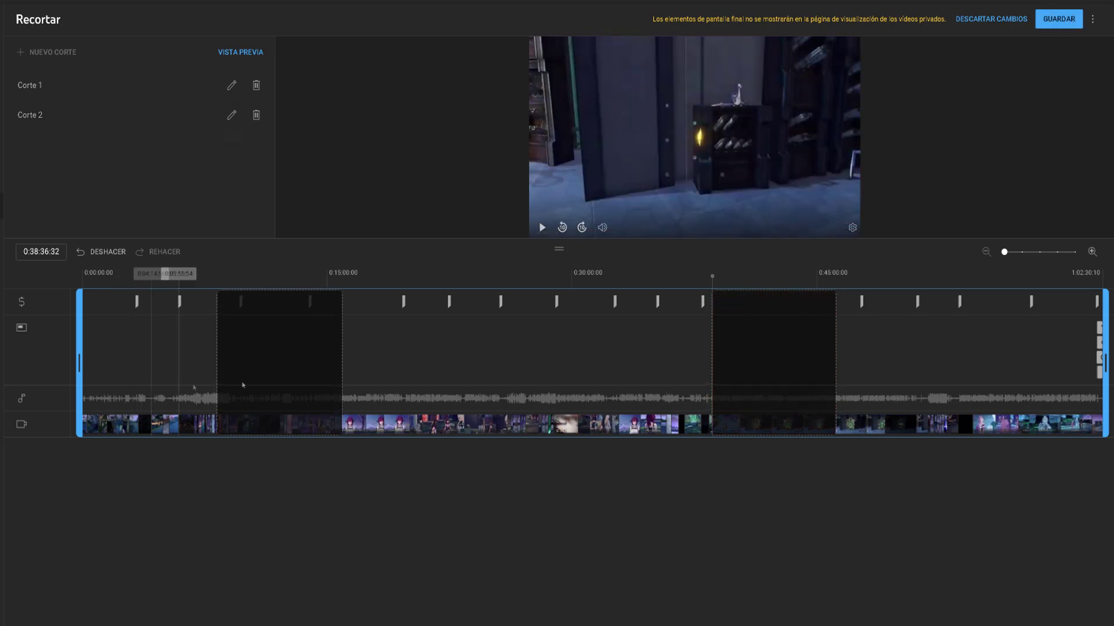
- Discard both pending cuts and leave the trimming mode
mouse_move(297, 386)
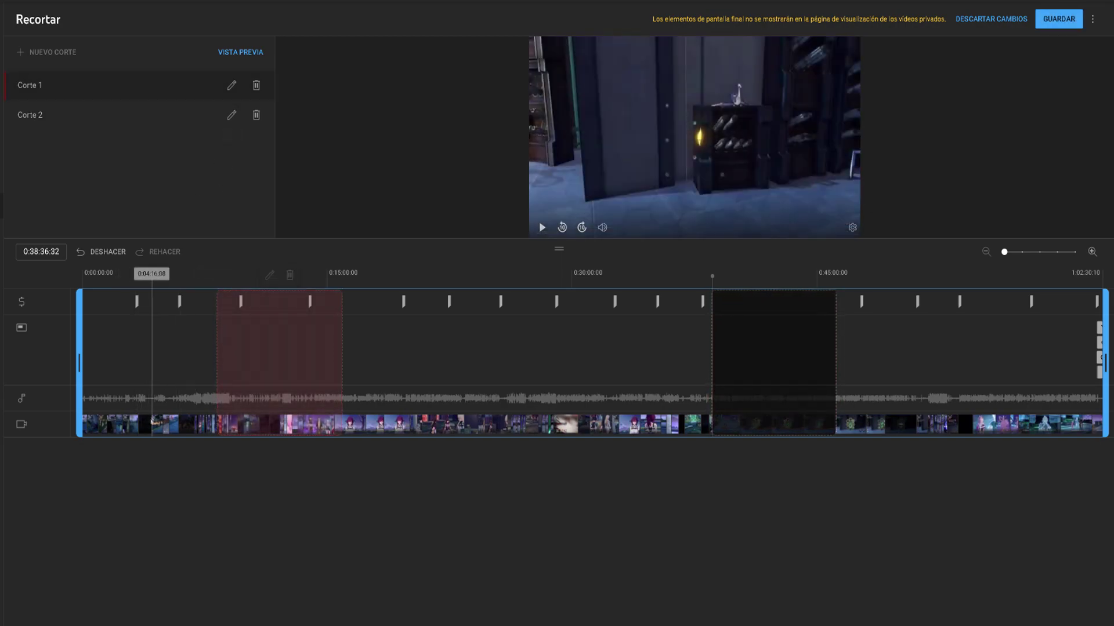
mouse_move(785, 383)
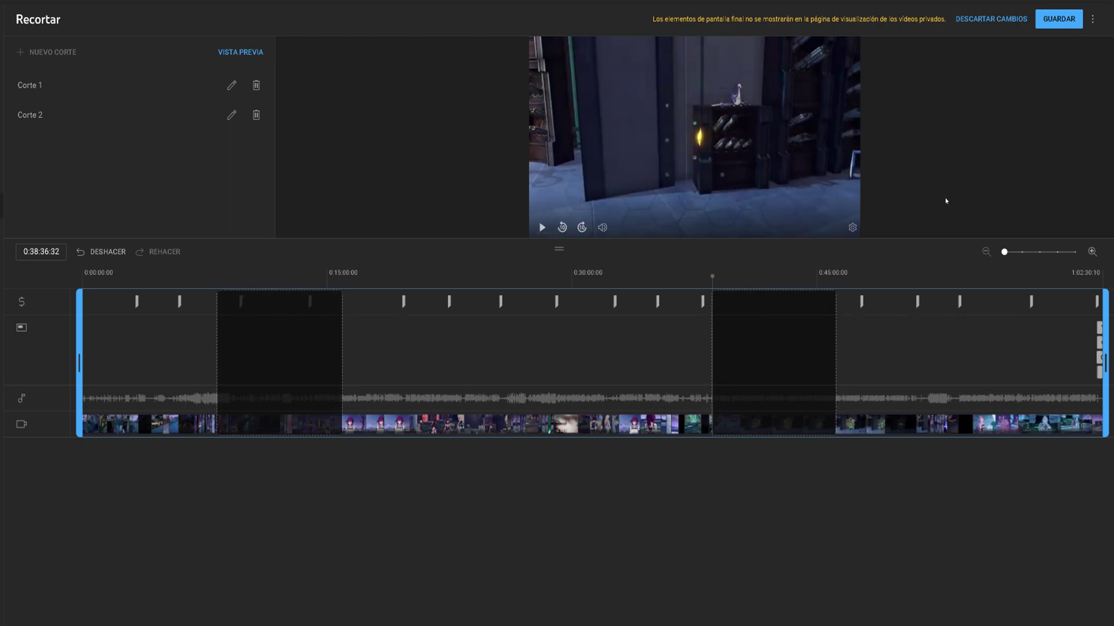
left_click(967, 23)
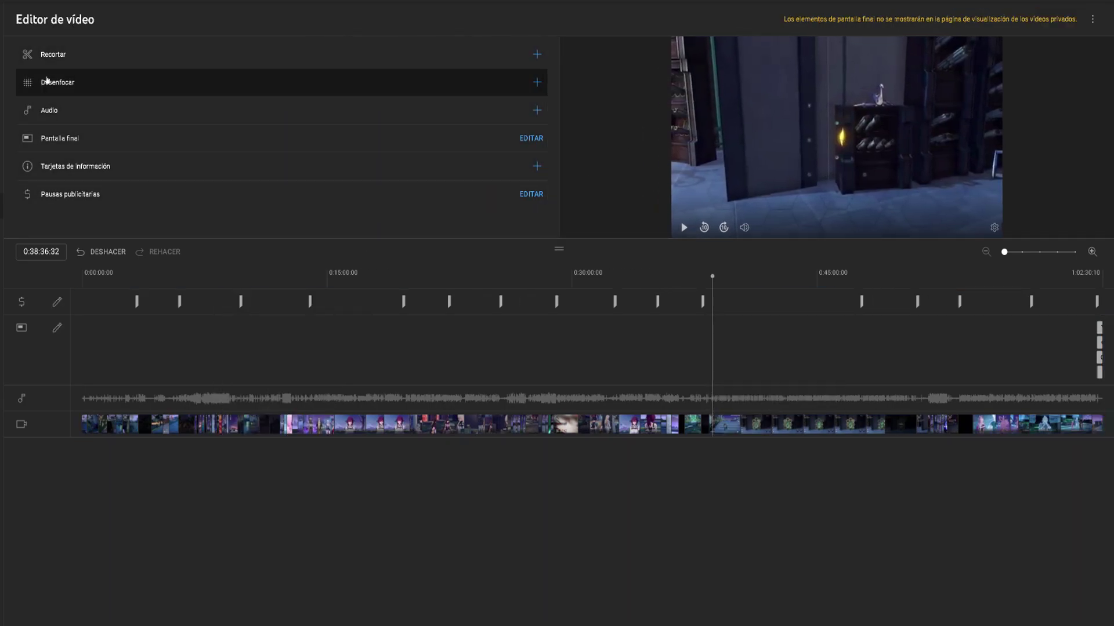
- Reopen trimming for the video and add a new cut starting at about 0:17:34
left_click(536, 56)
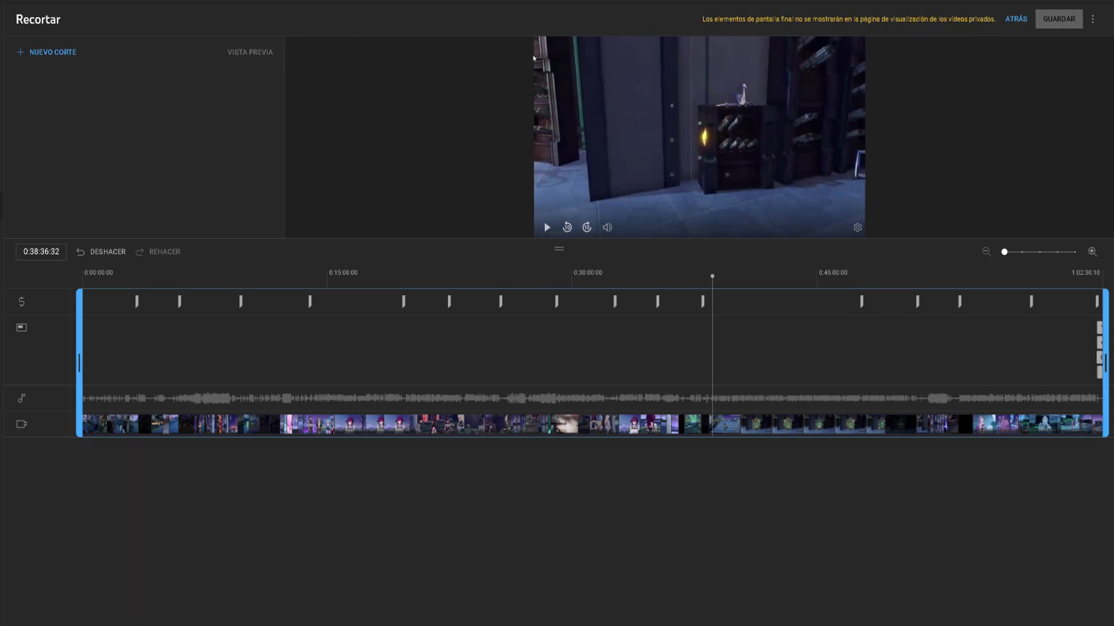
left_click(369, 335)
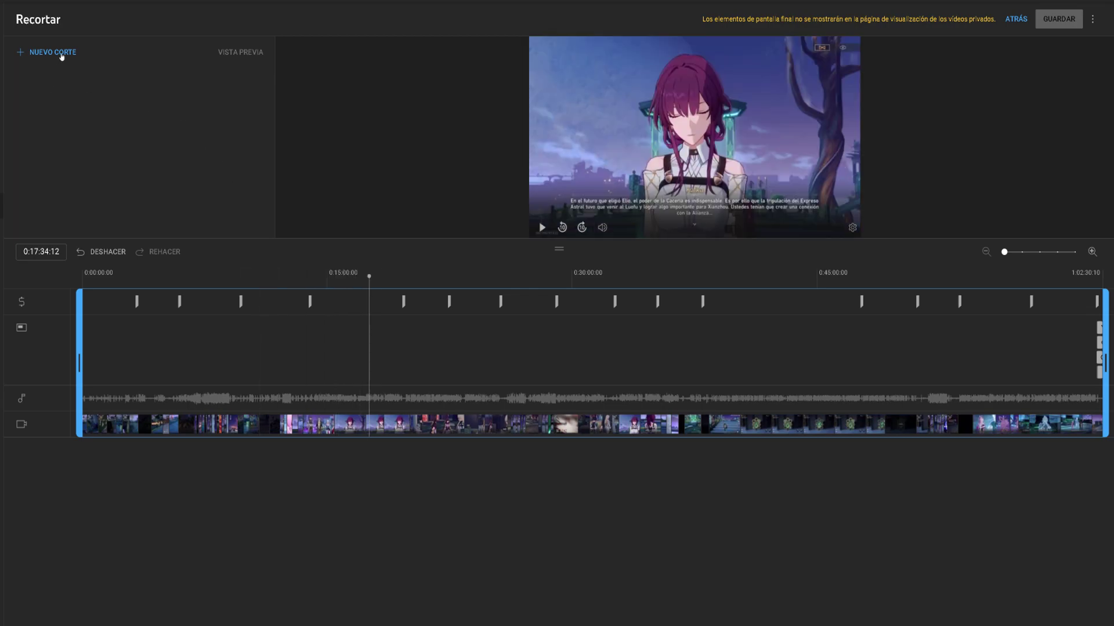
left_click(52, 56)
- Copy the end time 0:49:14:00 from the Notepad file tiempo.txt and set it as the cut's end in the editor
key("alt+Tab")
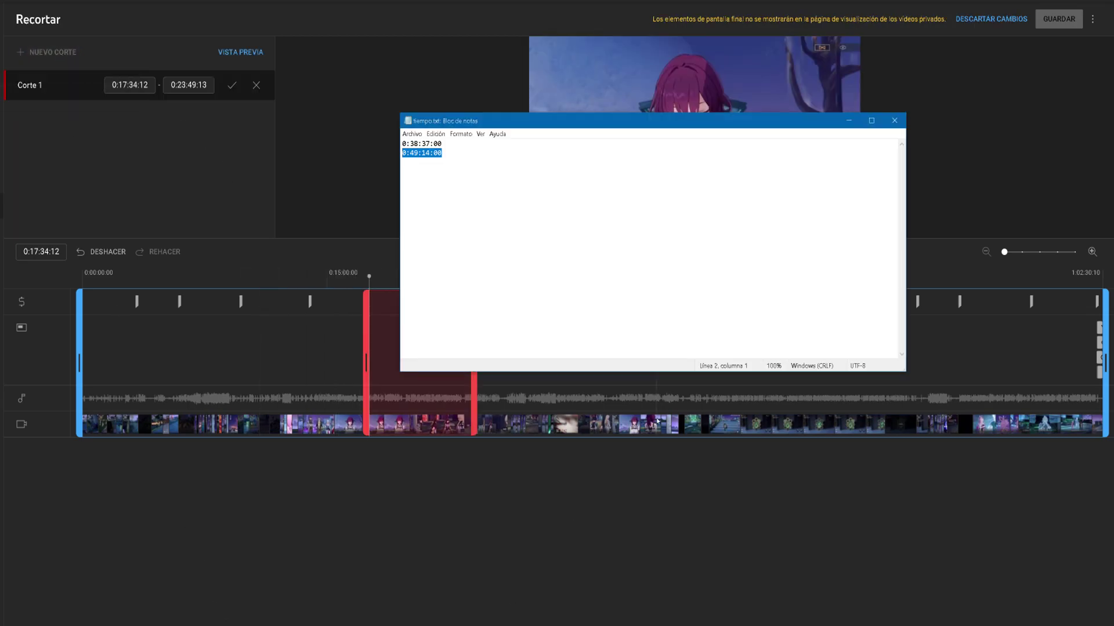
left_click_drag(450, 158, 370, 161)
key("ctrl+c")
key("alt+Tab")
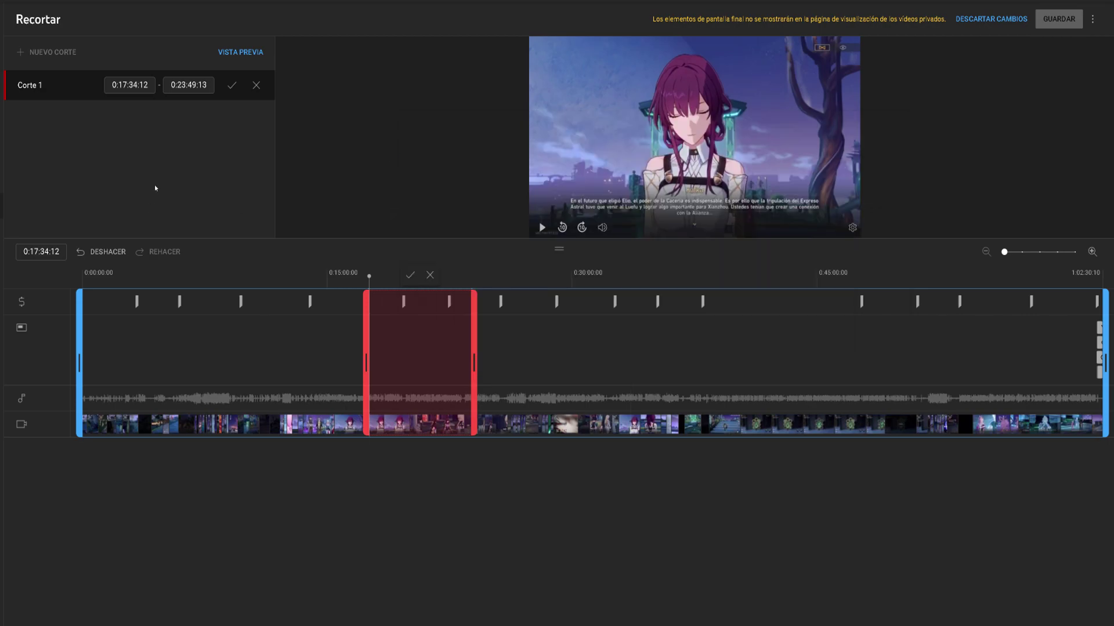
left_click(200, 86)
key("BackSpace")
key("BackSpace")
key("BackSpace")
key("BackSpace")
key("BackSpace")
key("BackSpace")
key("BackSpace")
key("BackSpace")
key("BackSpace")
key("ctrl+v")
left_click(163, 138)
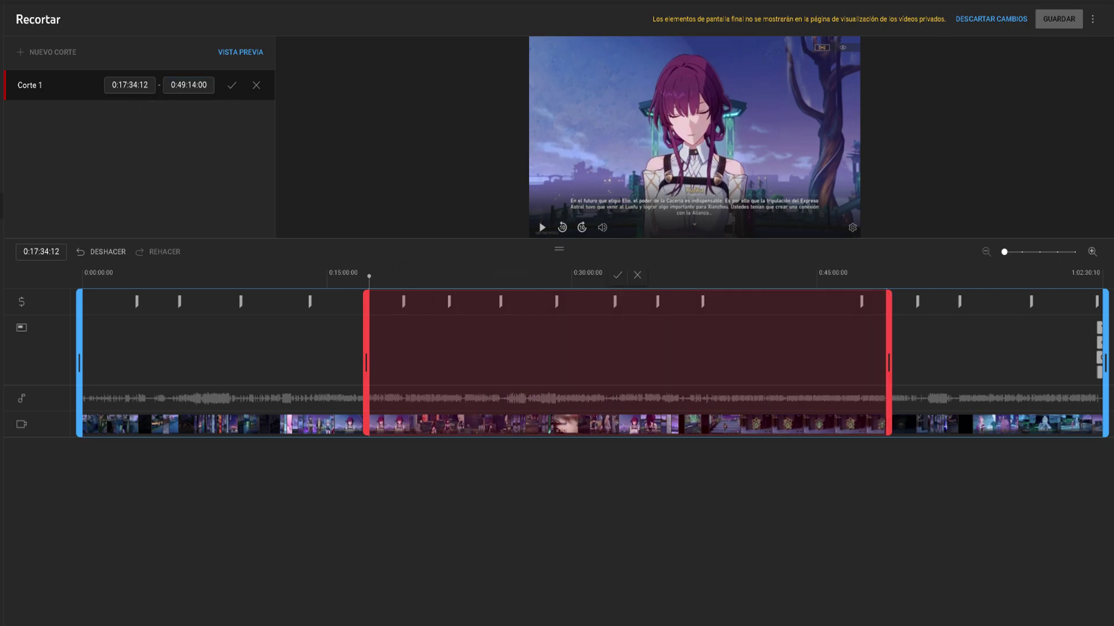
- Copy the start time 0:38:37:00 from the Notepad file tiempo.txt and set it as the cut's start
left_click(295, 617)
left_click_drag(446, 145, 394, 146)
key("ctrl+c")
left_click(203, 152)
left_click(149, 85)
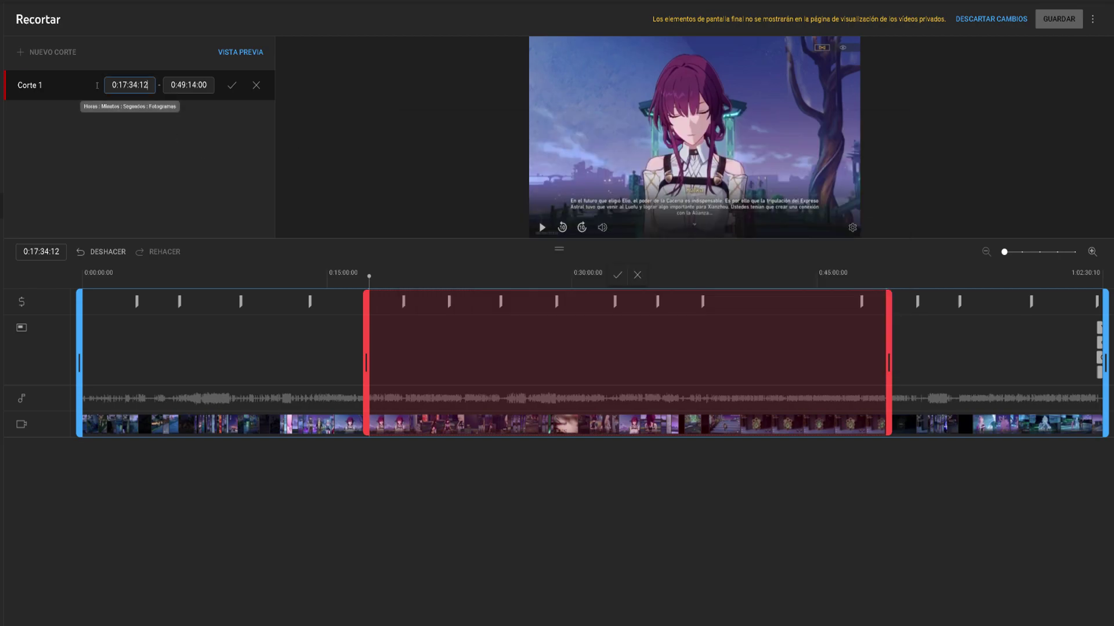
key("BackSpace")
key("BackSpace")
key("BackSpace")
key("ctrl+v")
key("Return")
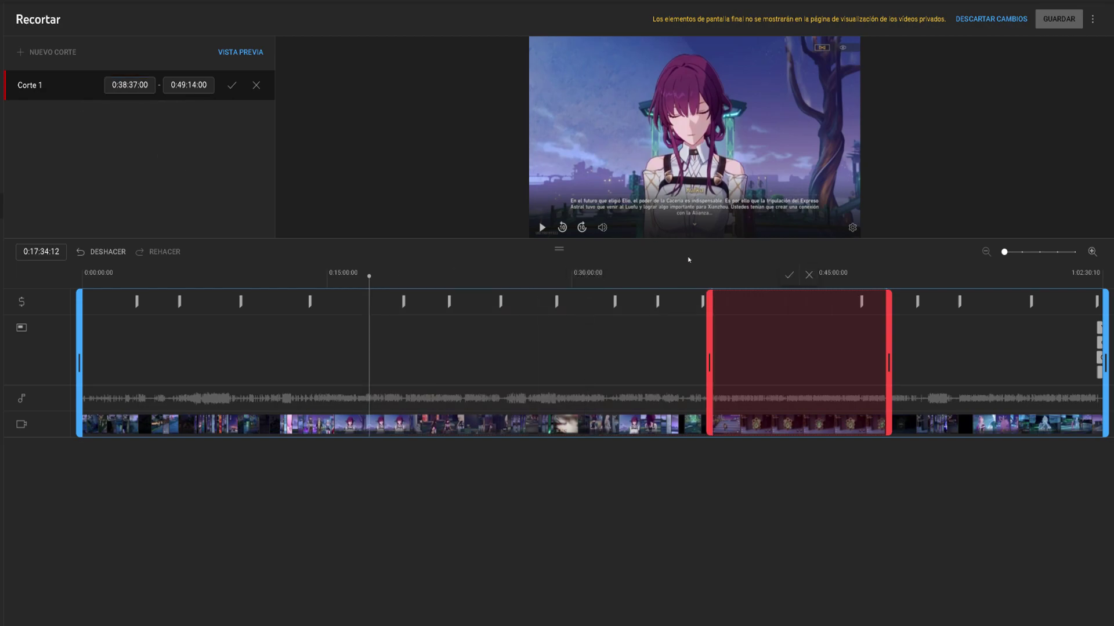
- Play the video from just before the 0:38:37:00 cut start to check the jump, pause it, and confirm the cut
left_click(712, 273)
left_click(543, 231)
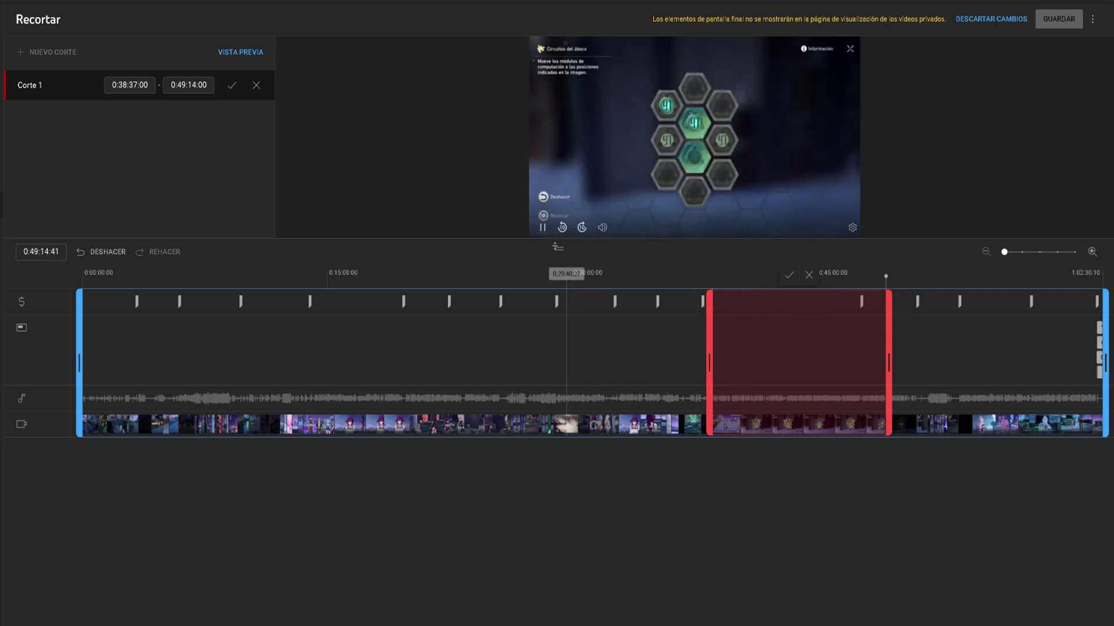
key("space")
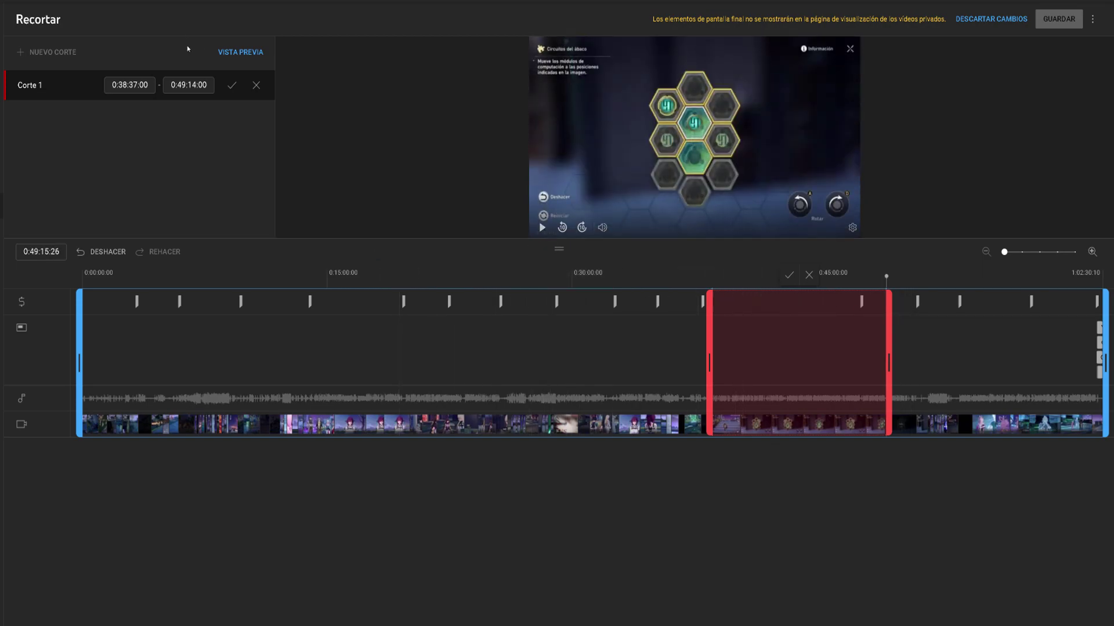
left_click(232, 86)
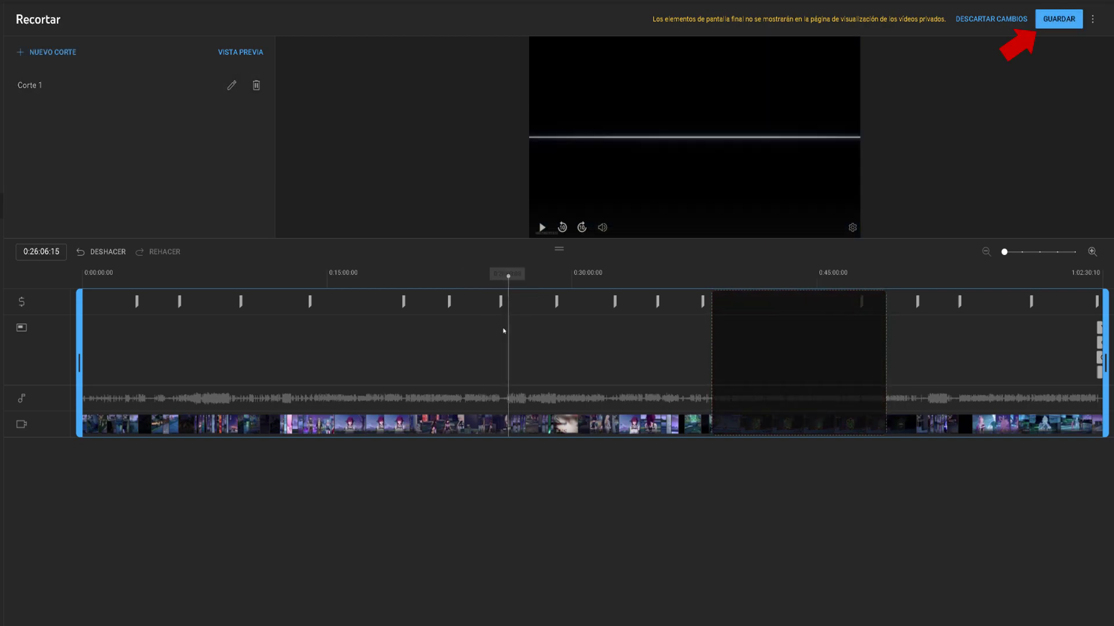
- Spot-check timeline positions inside and outside the confirmed cut, and save the trimmed video, accepting the save confirmation
left_click(744, 263)
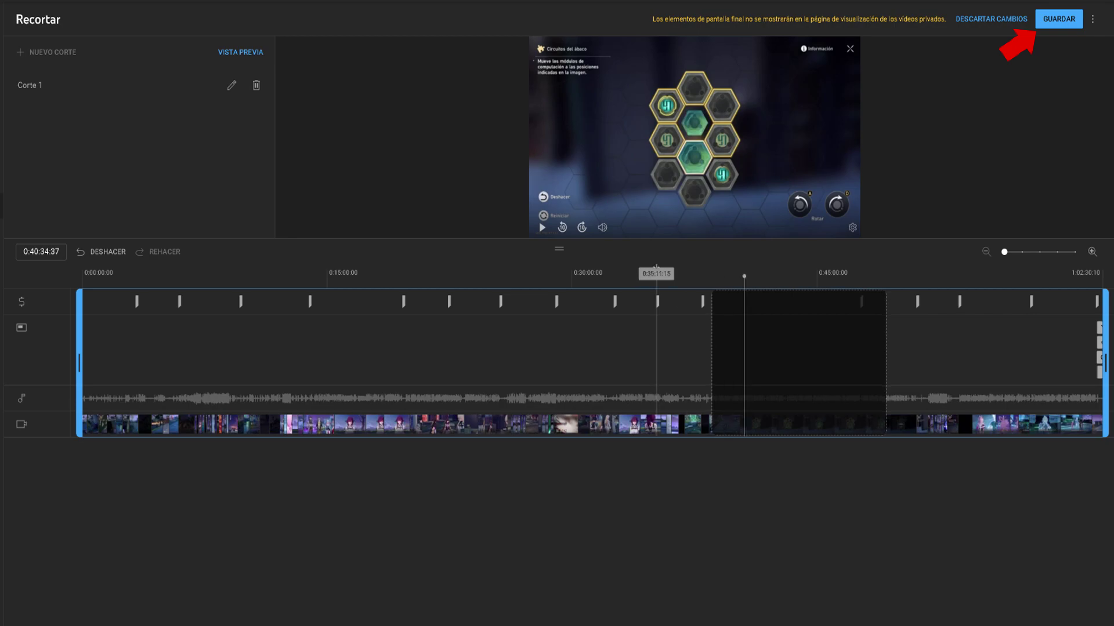
left_click(656, 269)
left_click(234, 274)
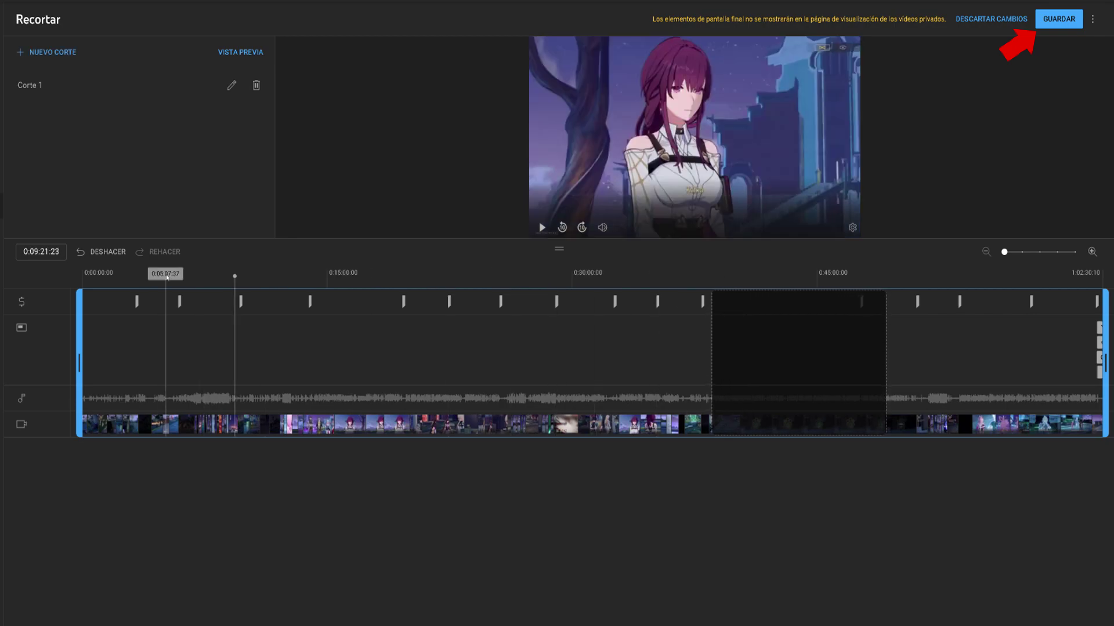
left_click(1052, 23)
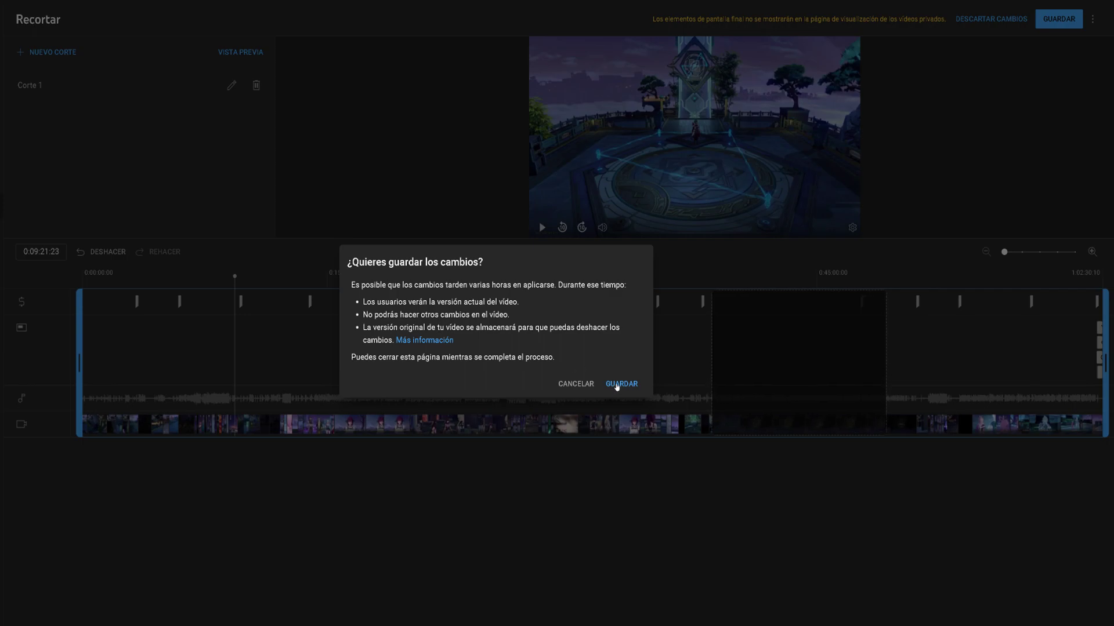
left_click(619, 384)
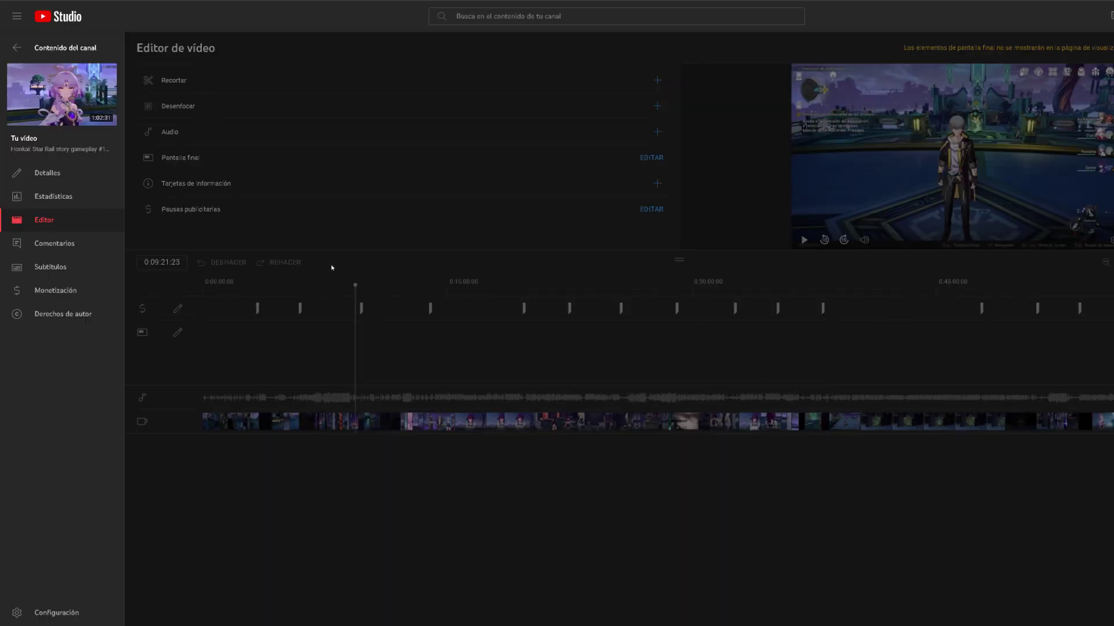
- Go through the video's details back to the channel content, and reopen Honkai: Star Rail story gameplay #17 in the editor to check its processing
left_click(50, 178)
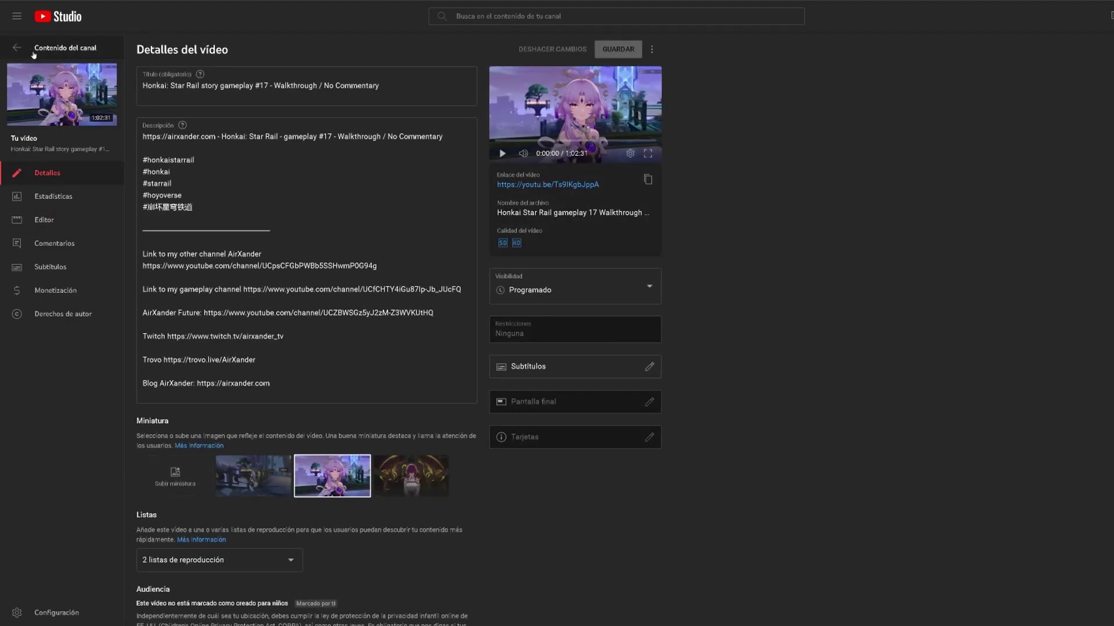
left_click(36, 50)
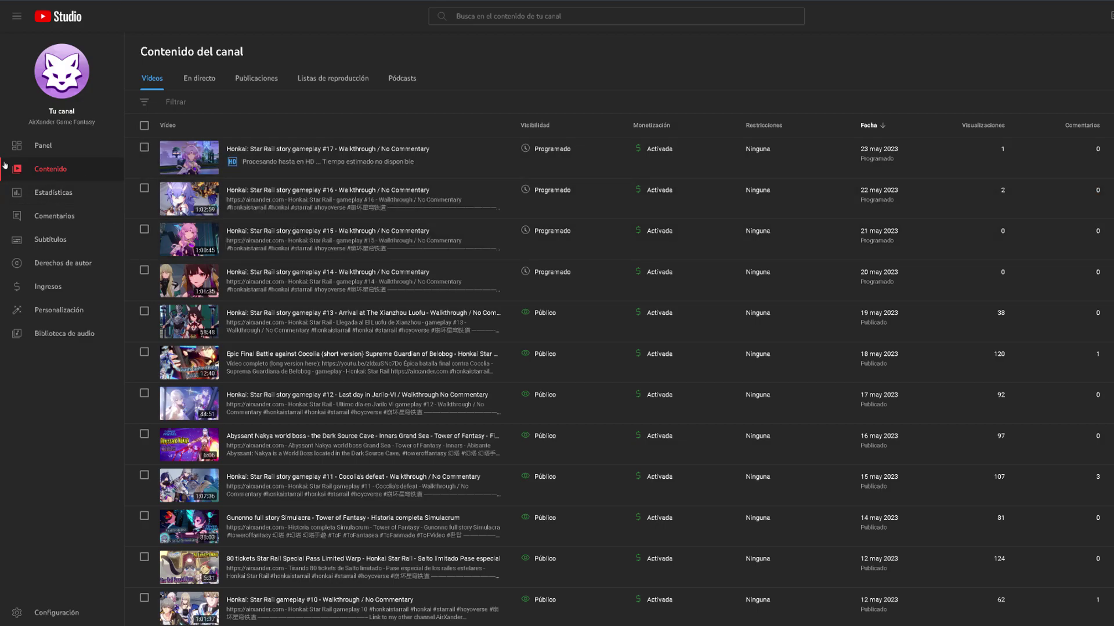
left_click(193, 153)
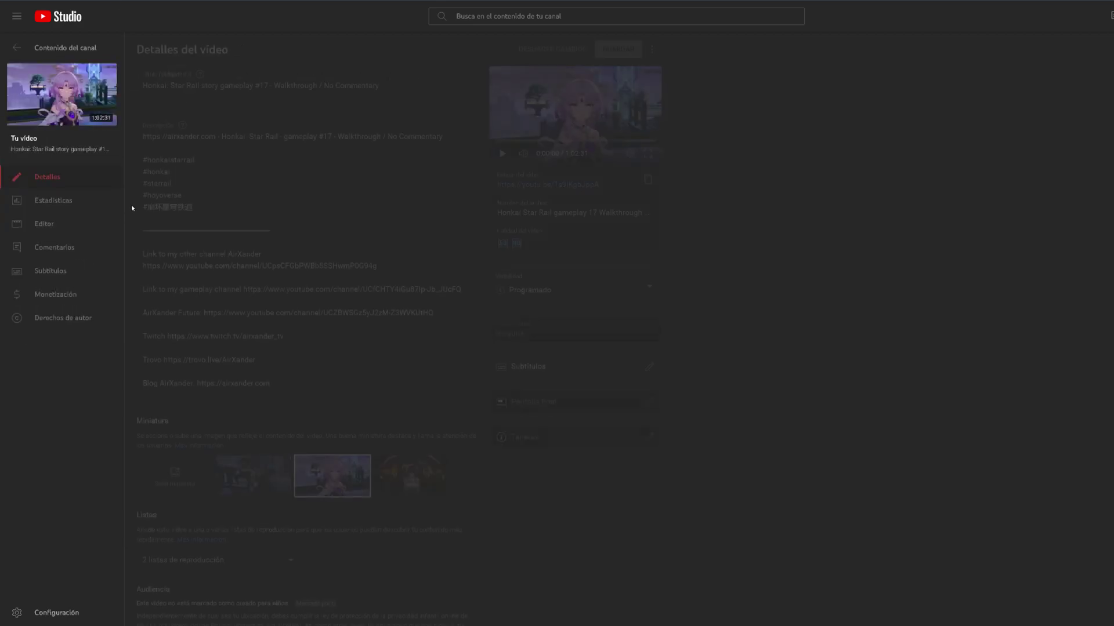
left_click(36, 221)
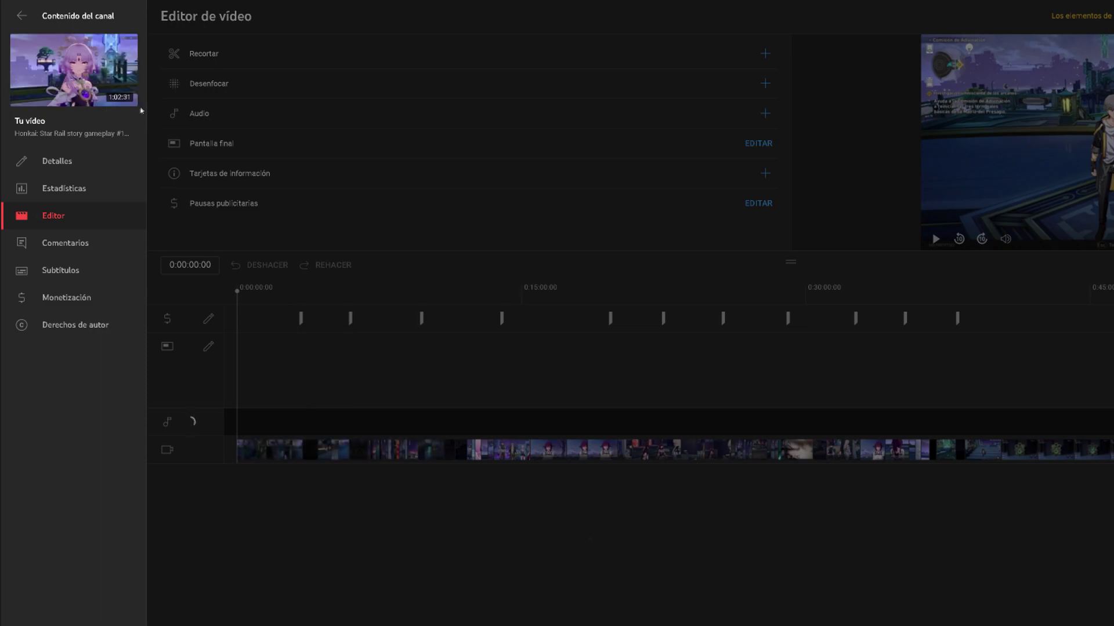
mouse_move(123, 104)
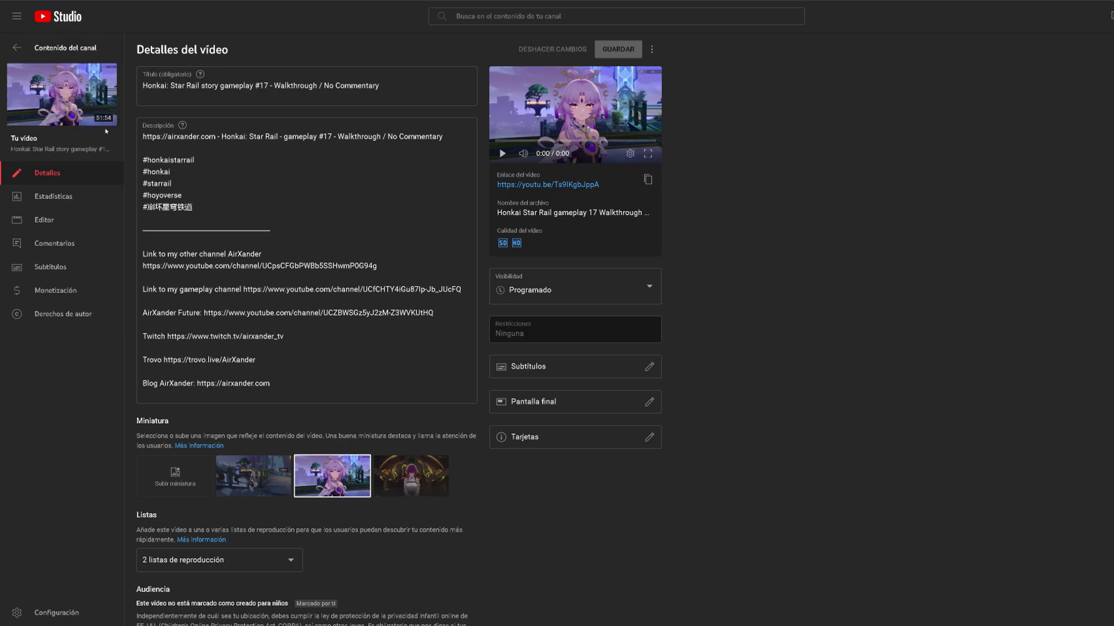
- Open the trimmed video in the editor again and inspect several positions along its timeline
left_click(55, 224)
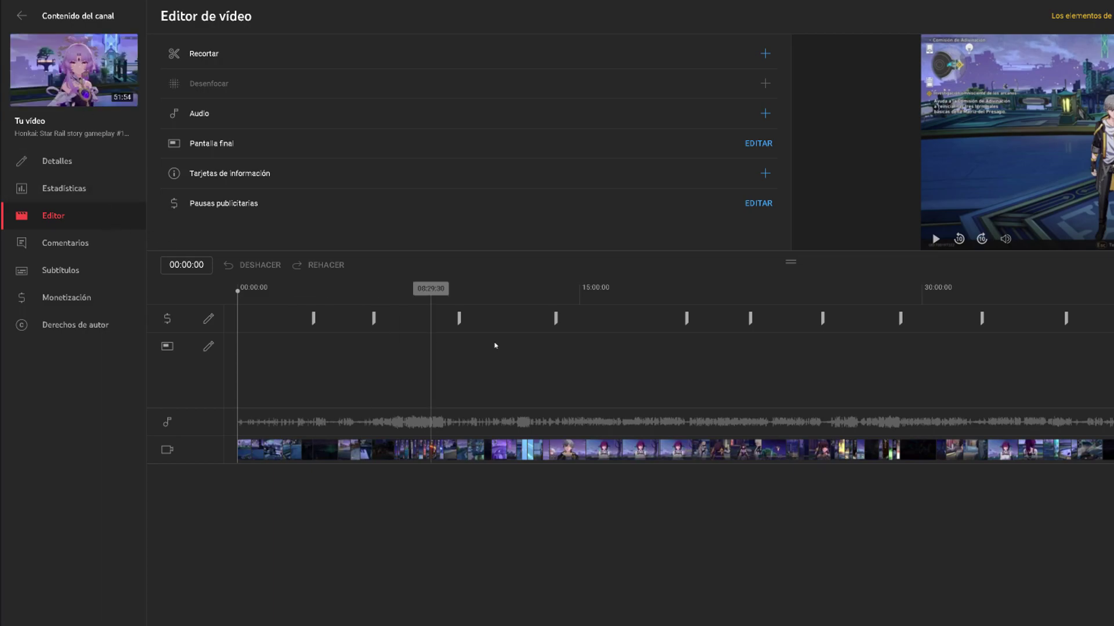
left_click(743, 388)
left_click(864, 393)
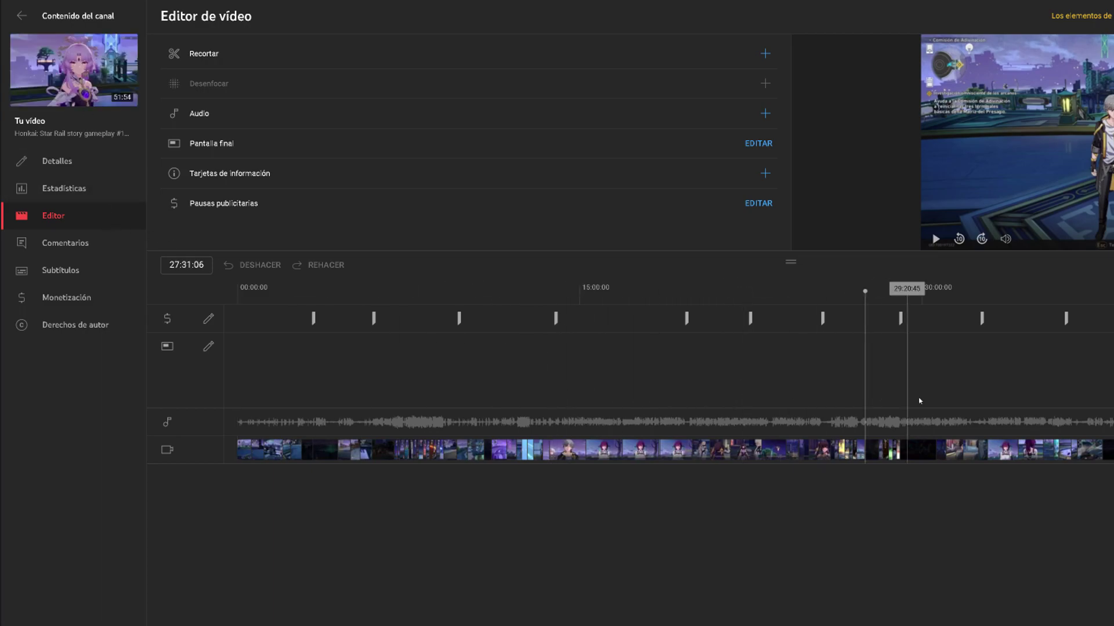
left_click(923, 399)
left_click(1009, 401)
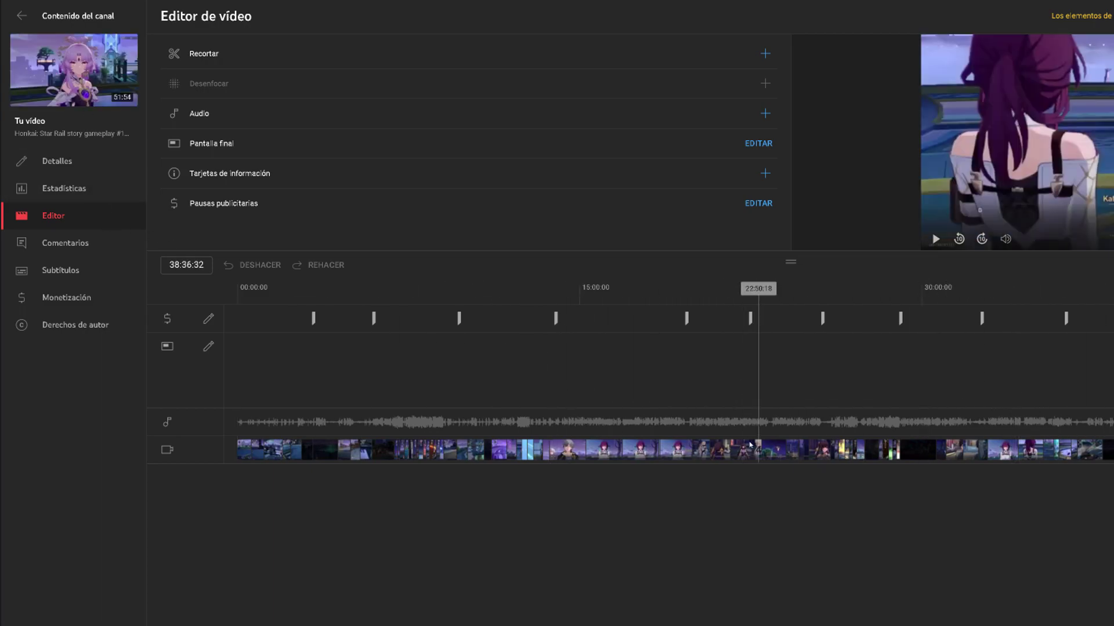
left_click(741, 380)
left_click(547, 384)
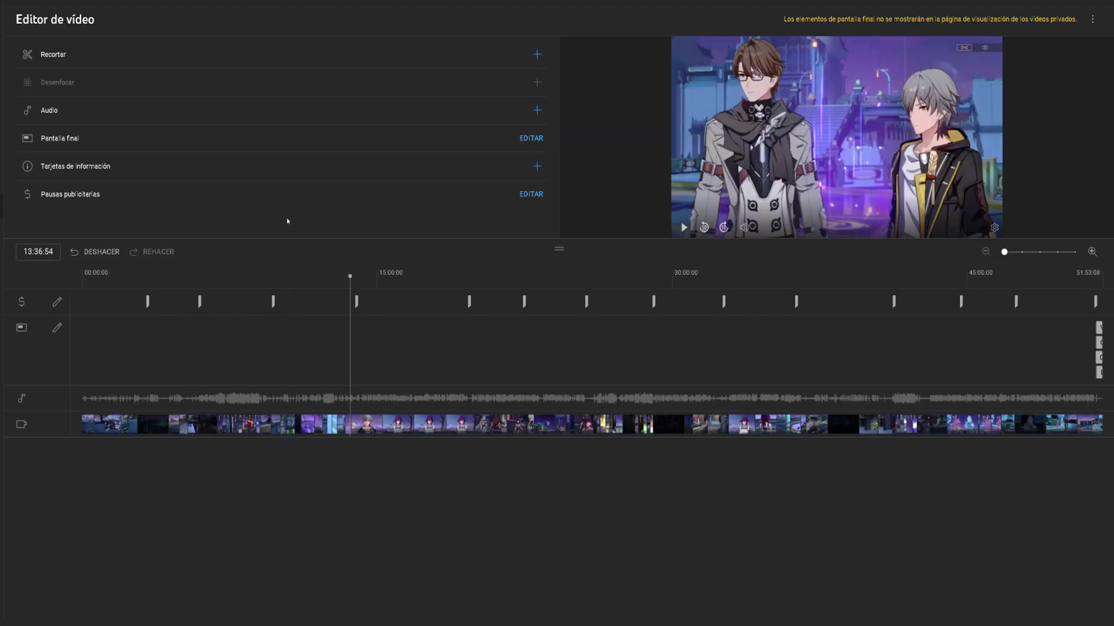
- Bring up the option to return to the original video and dismiss its confirmation without reverting
left_click(1093, 23)
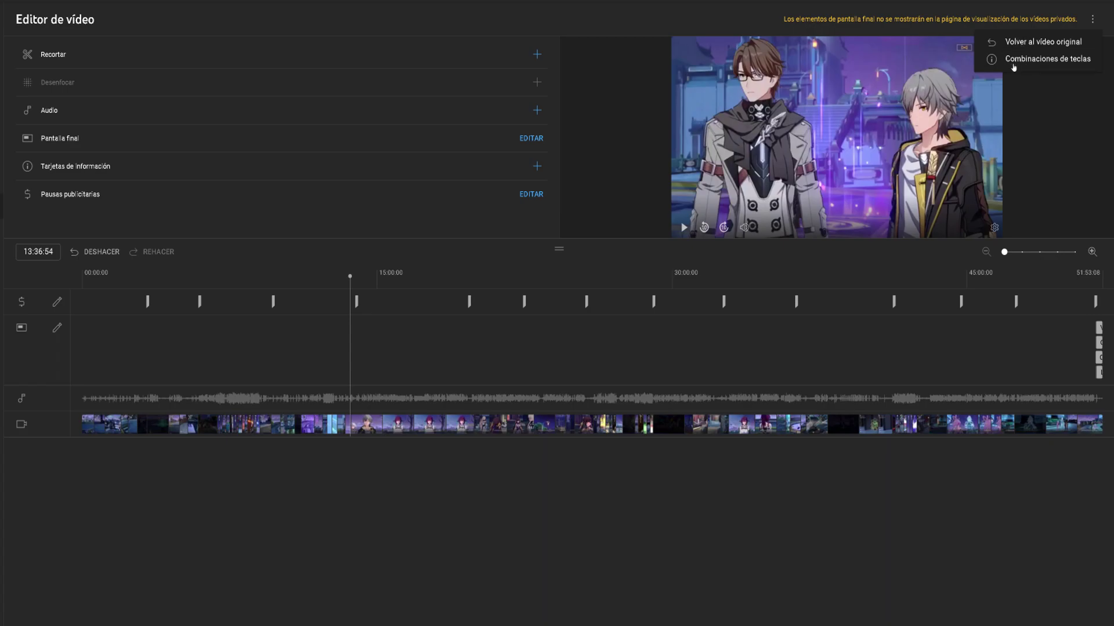
left_click(1027, 43)
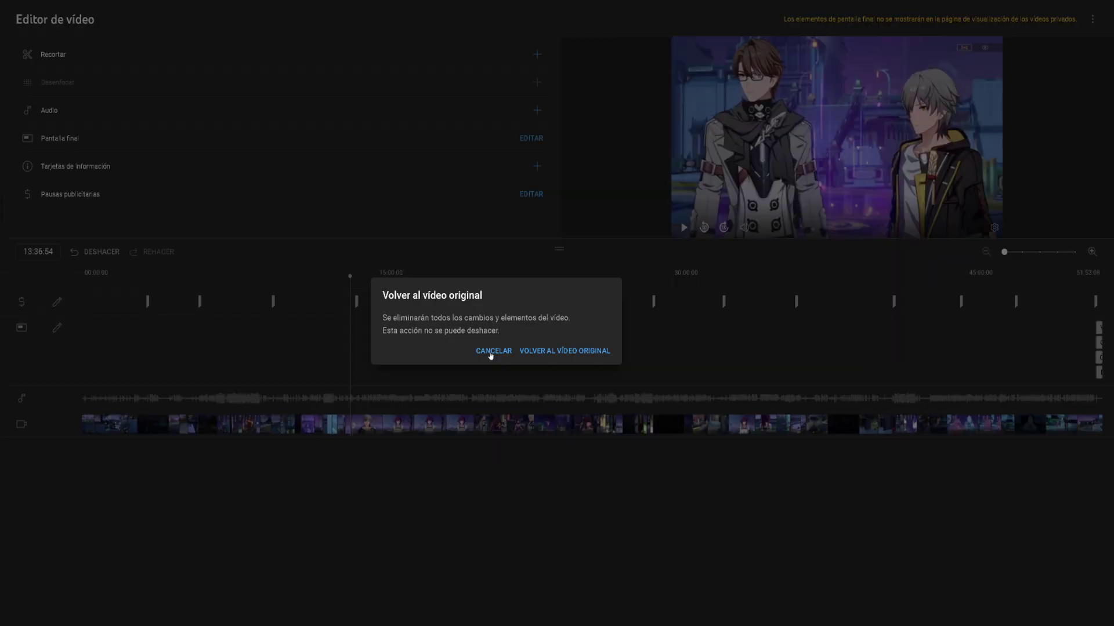
left_click(491, 352)
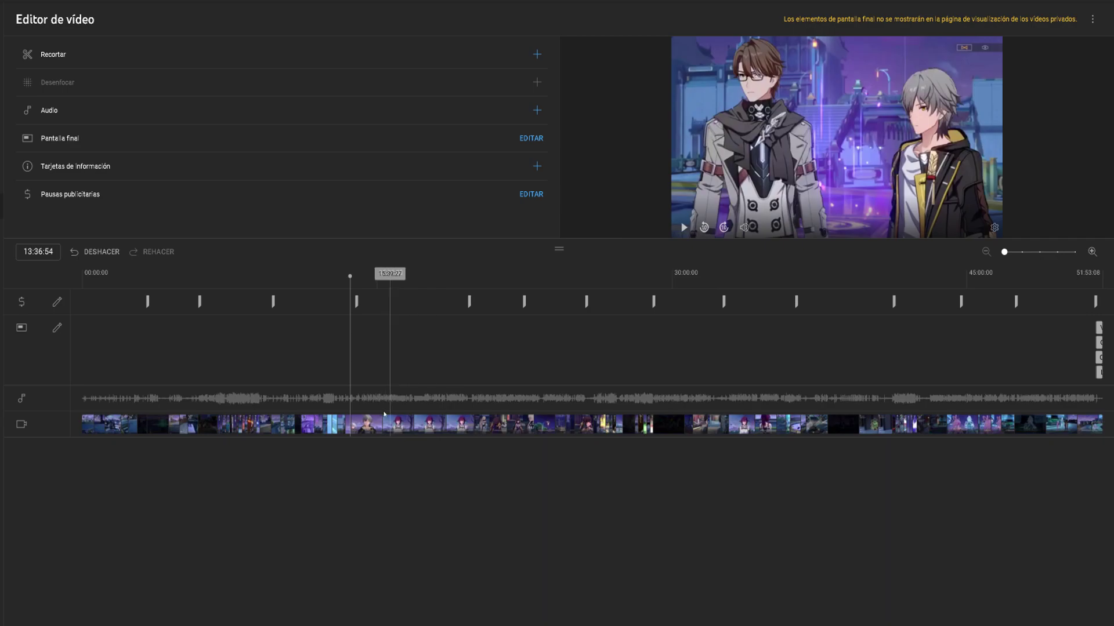